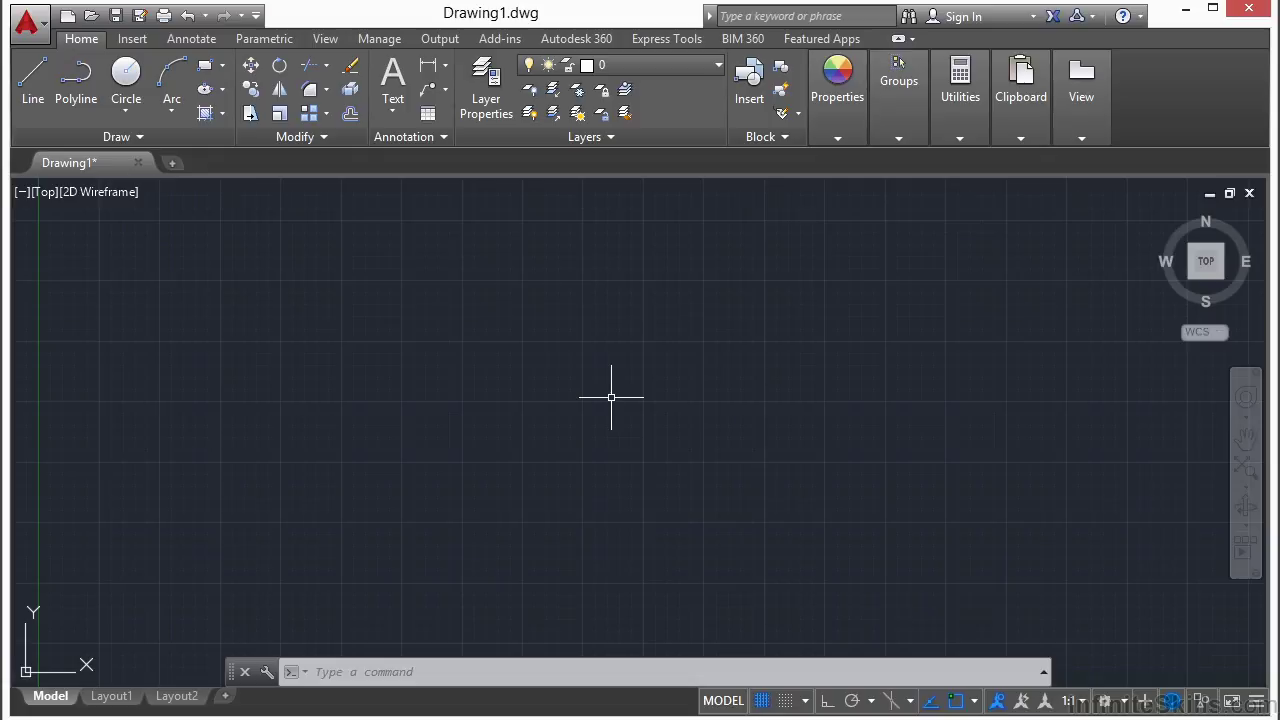
{"action": "left_click", "coordinate": [27, 24]}
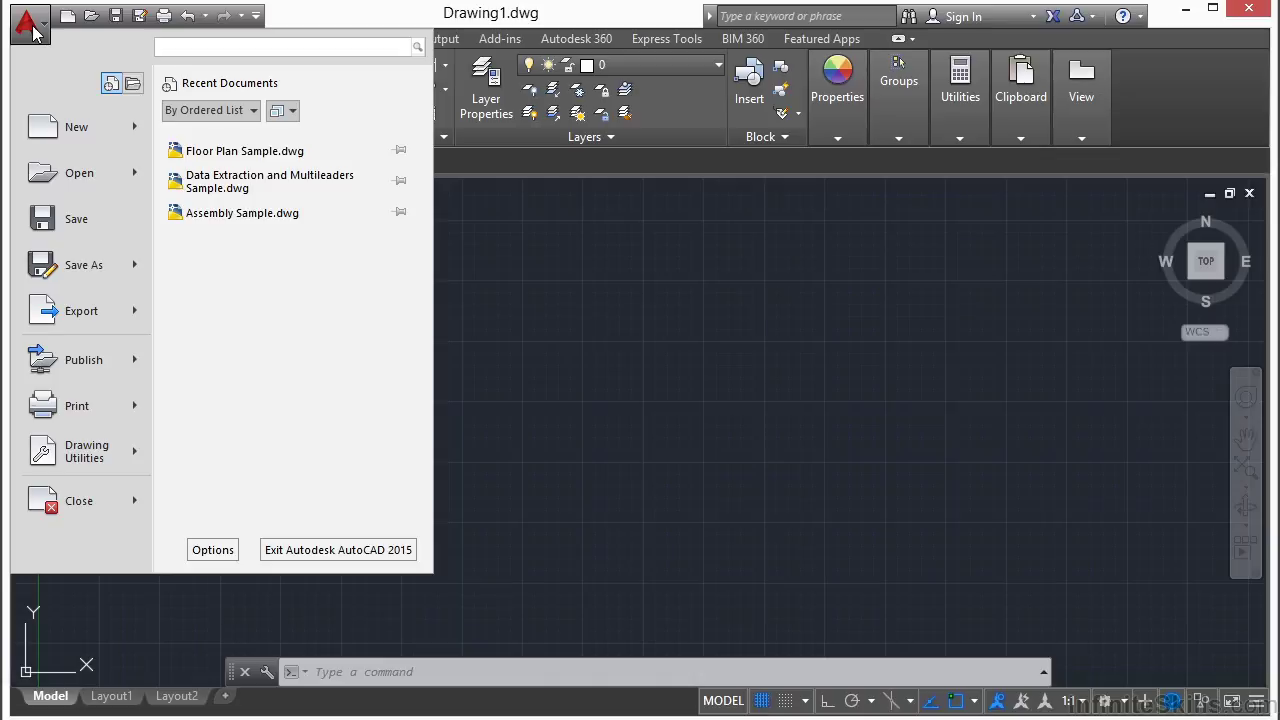
{"action": "mouse_move", "coordinate": [84, 186]}
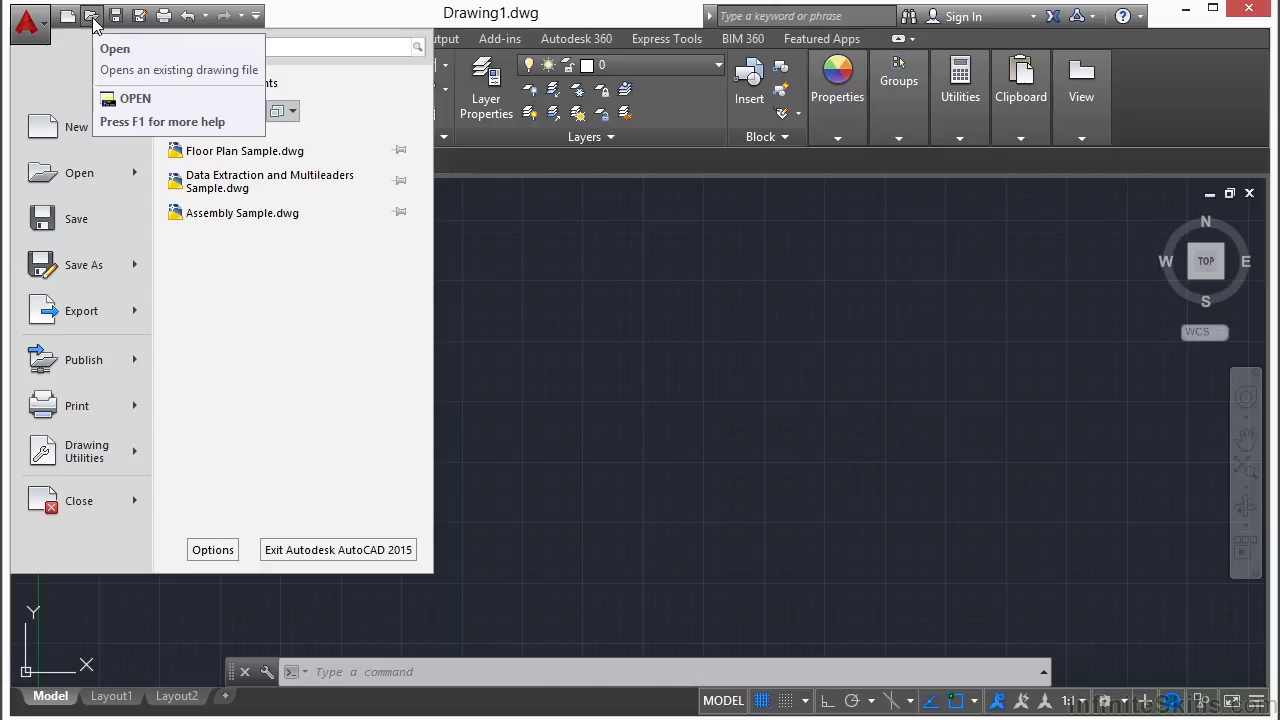
{"action": "left_click", "coordinate": [548, 303]}
Step: Open Beam Clamp.dwg from folder 04 of the AutoCAD 2015 Beginers material in Google Drive's Infinite Skills folder
{"action": "type", "text": "open"}
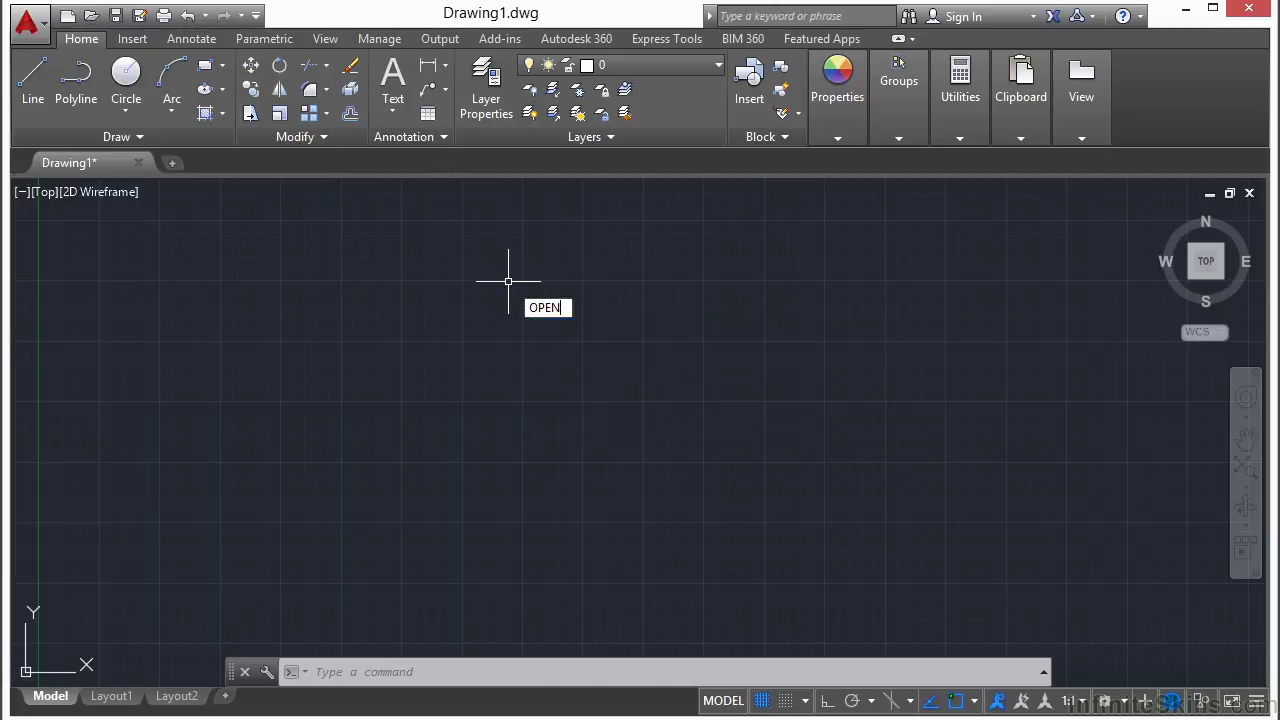
{"action": "key", "text": "Return"}
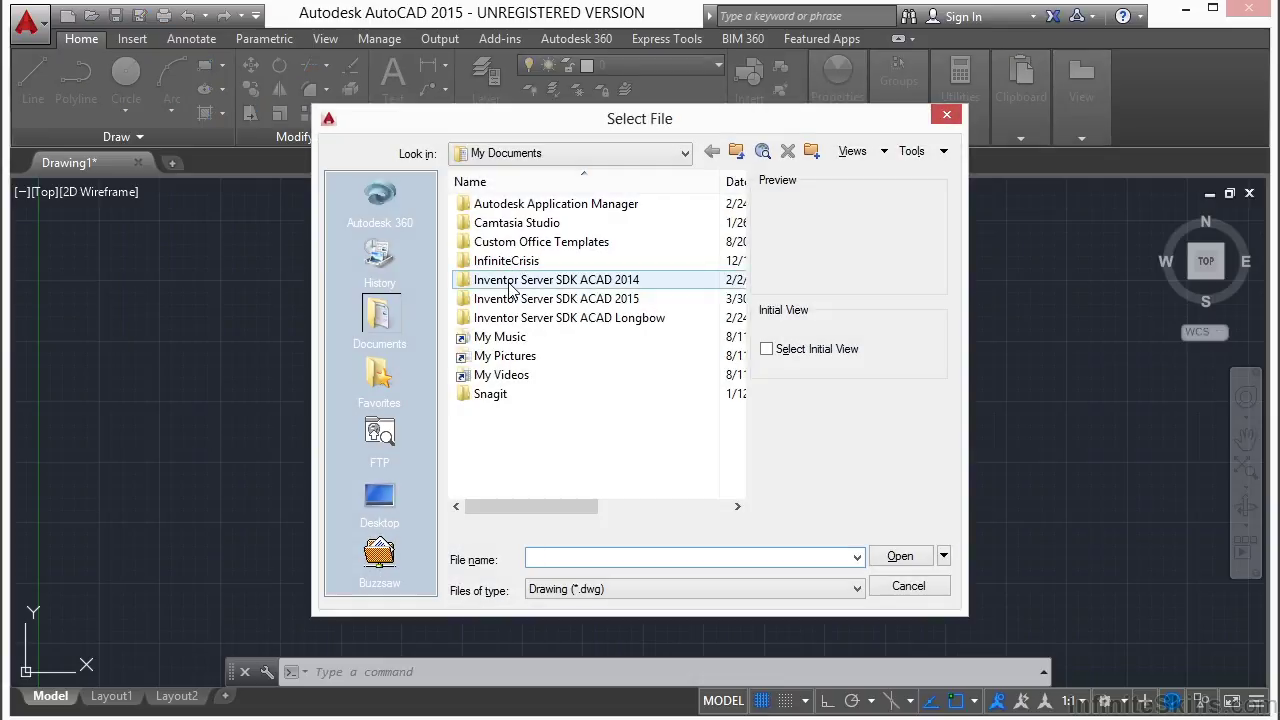
{"action": "left_click", "coordinate": [685, 153]}
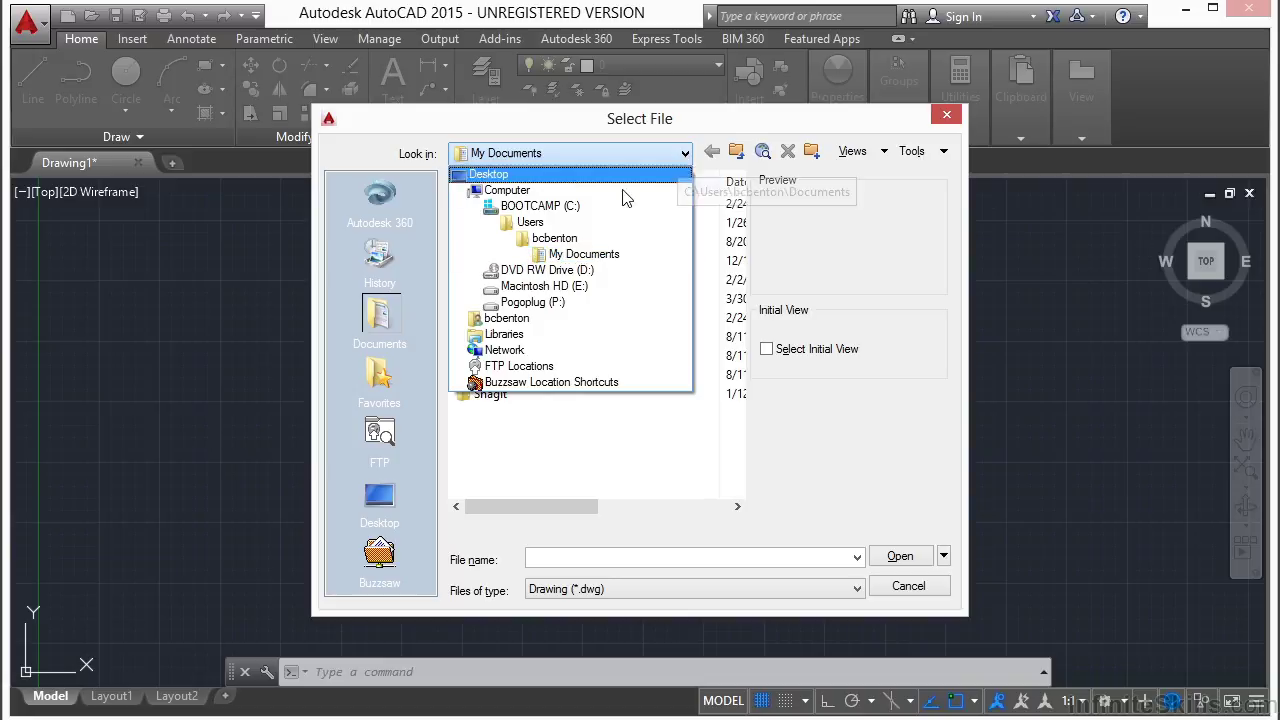
{"action": "left_click", "coordinate": [564, 236]}
{"action": "double_click", "coordinate": [510, 357]}
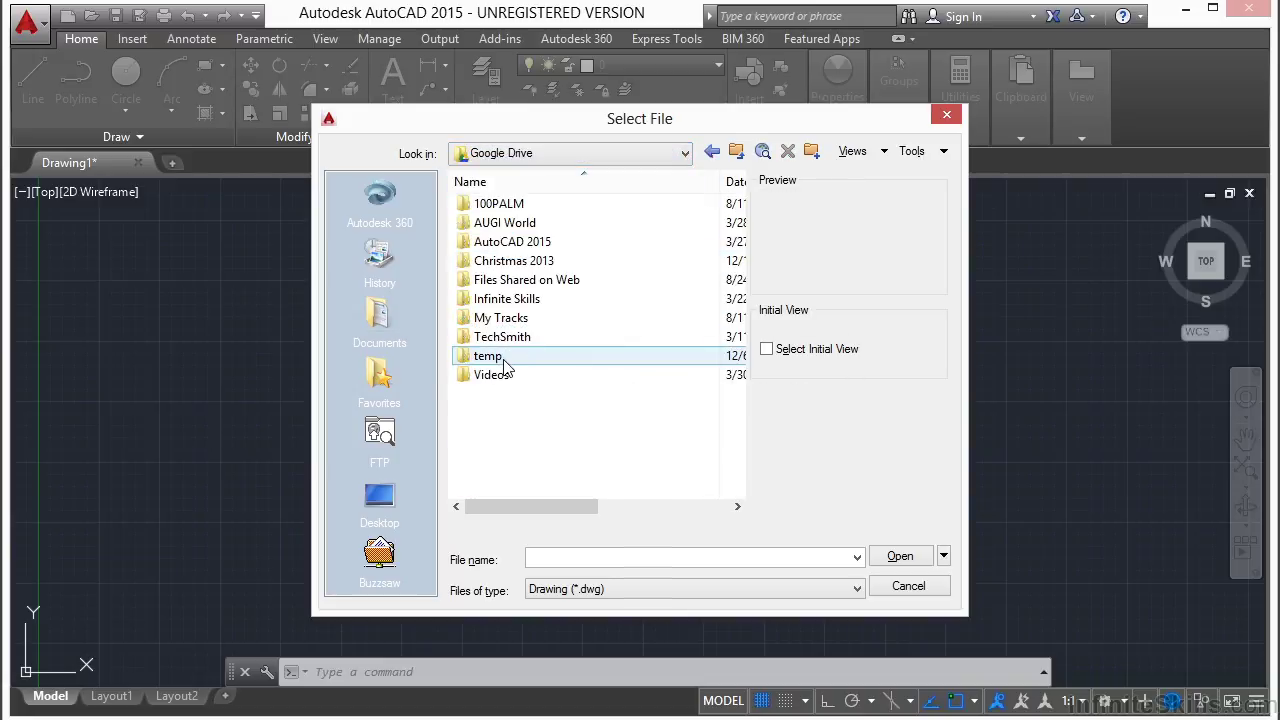
{"action": "double_click", "coordinate": [533, 302]}
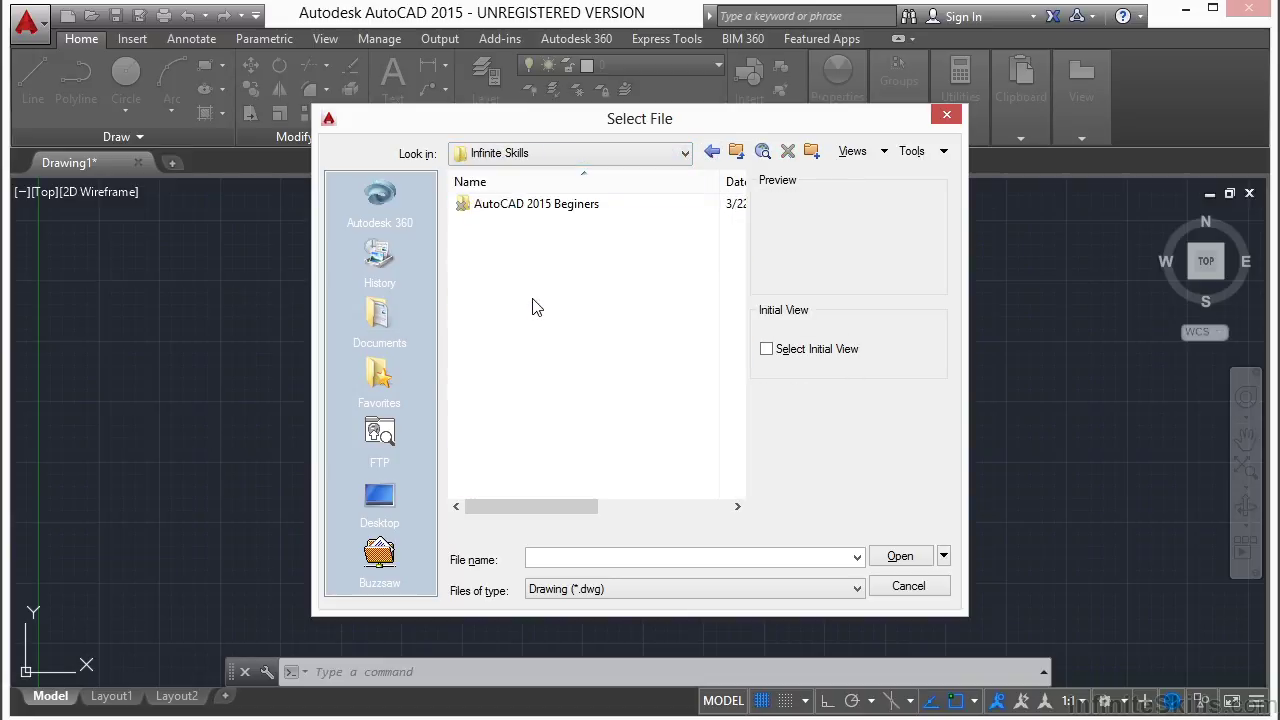
{"action": "double_click", "coordinate": [500, 206]}
{"action": "double_click", "coordinate": [503, 224]}
{"action": "double_click", "coordinate": [502, 226]}
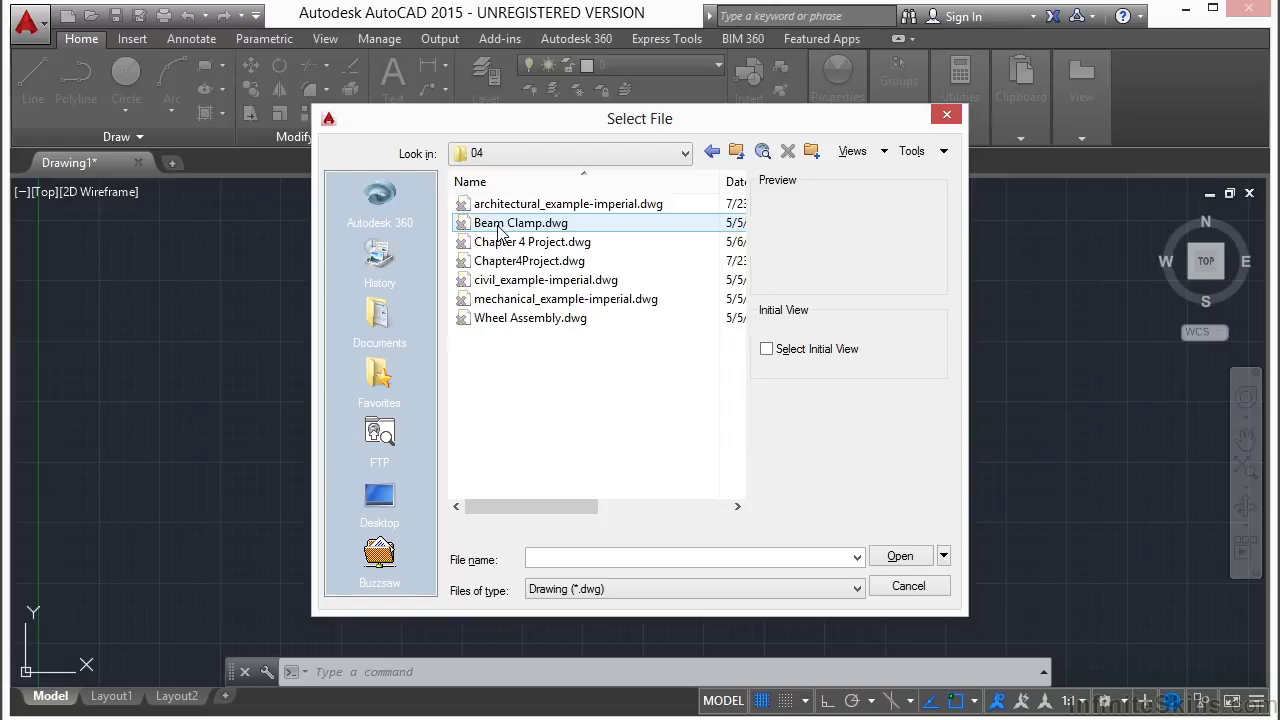
{"action": "left_click", "coordinate": [551, 228]}
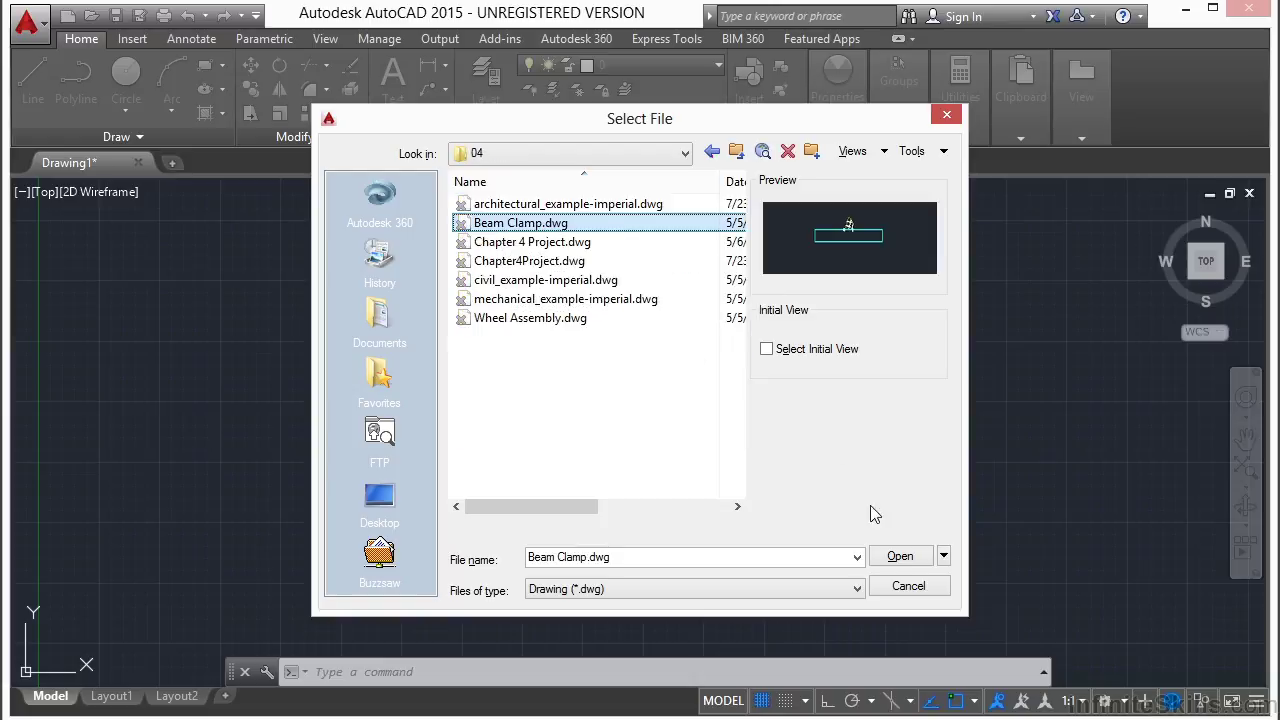
{"action": "left_click", "coordinate": [897, 557]}
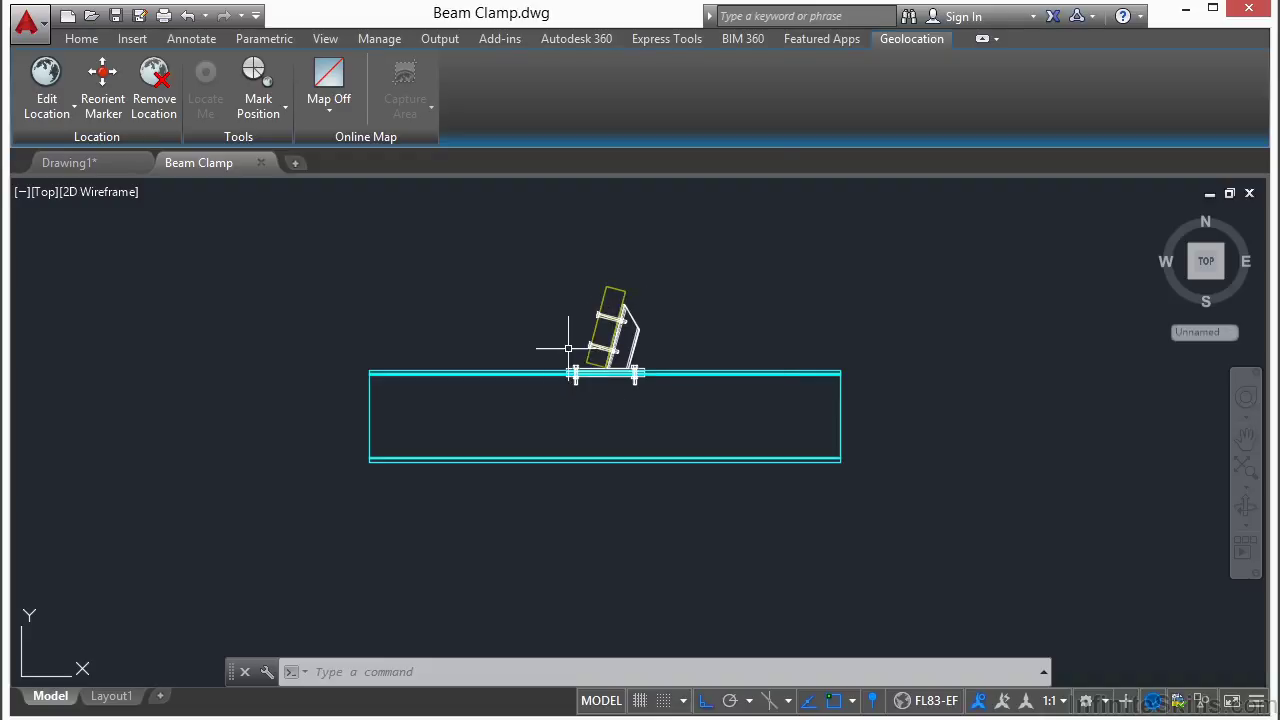
Step: Orbit the beam clamp model out of the top view into an angled 3D view
{"action": "middle_click_drag", "start_coordinate": [563, 388], "coordinate": [255, 282], "text": "shift"}
{"action": "middle_click_drag", "start_coordinate": [561, 541], "coordinate": [376, 350], "text": "shift"}
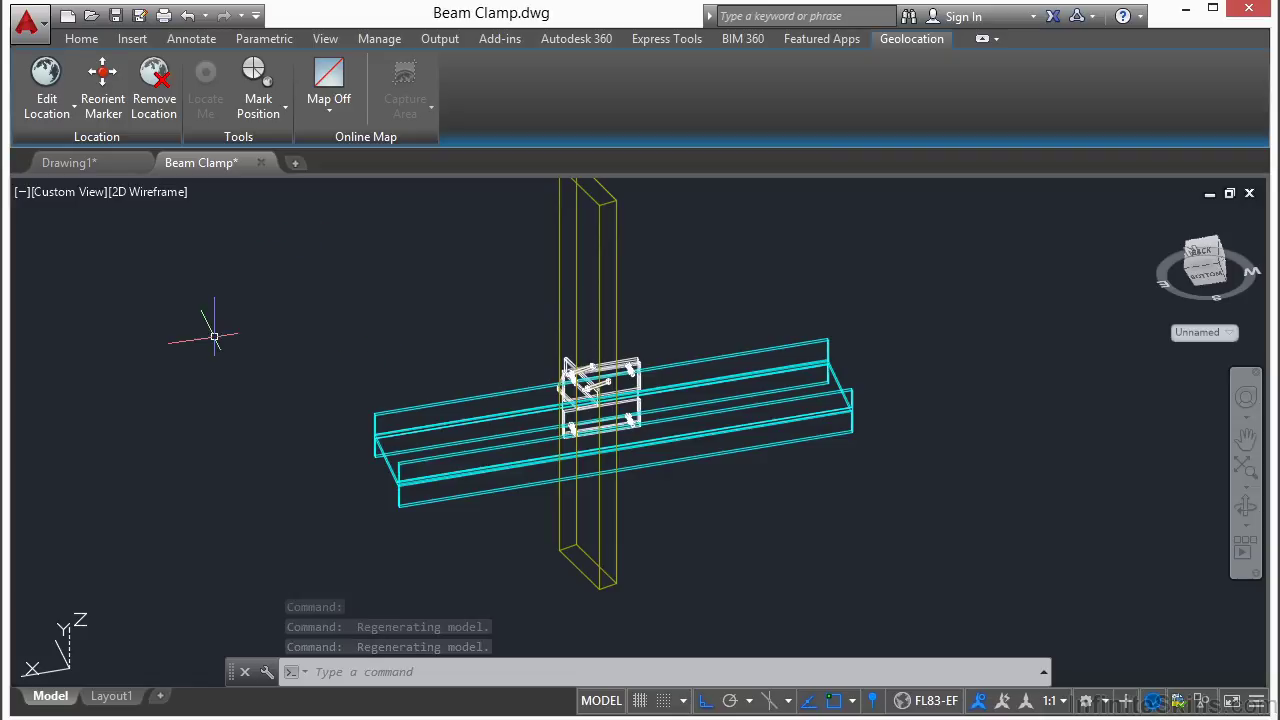
{"action": "left_click", "coordinate": [26, 22]}
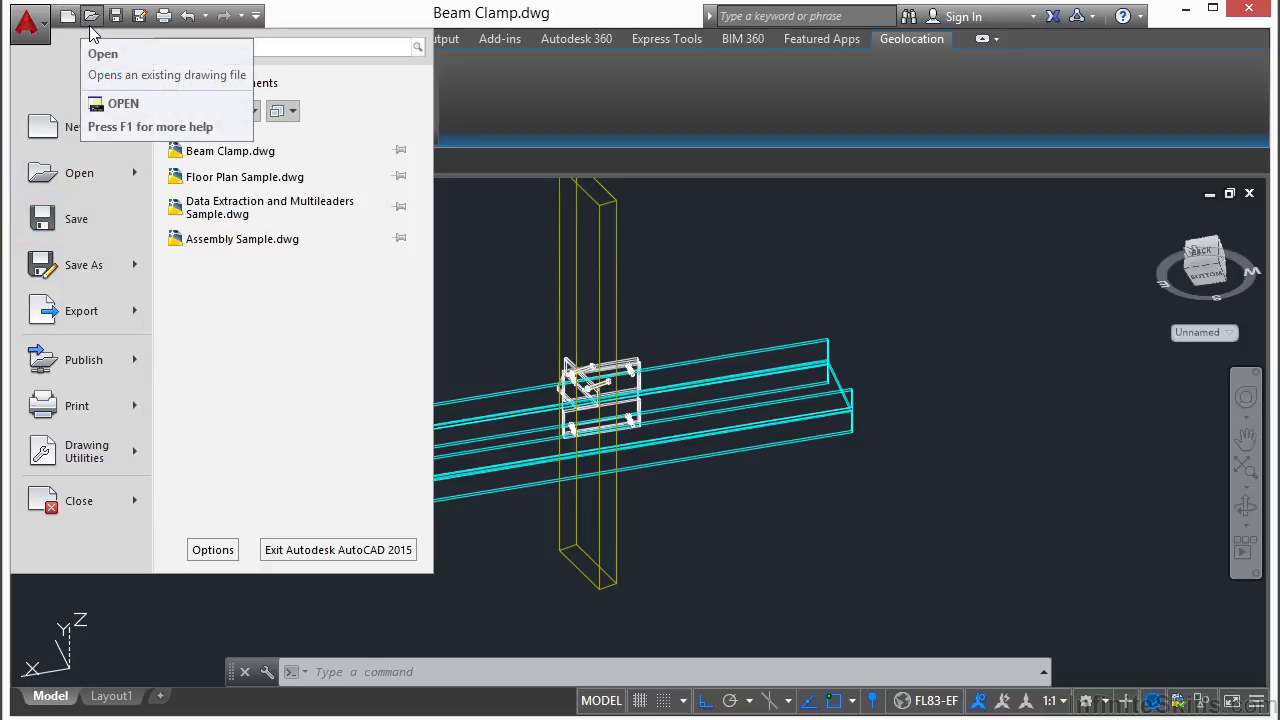
{"action": "left_click", "coordinate": [511, 327]}
{"action": "key", "text": "Escape"}
{"action": "key", "text": "Escape"}
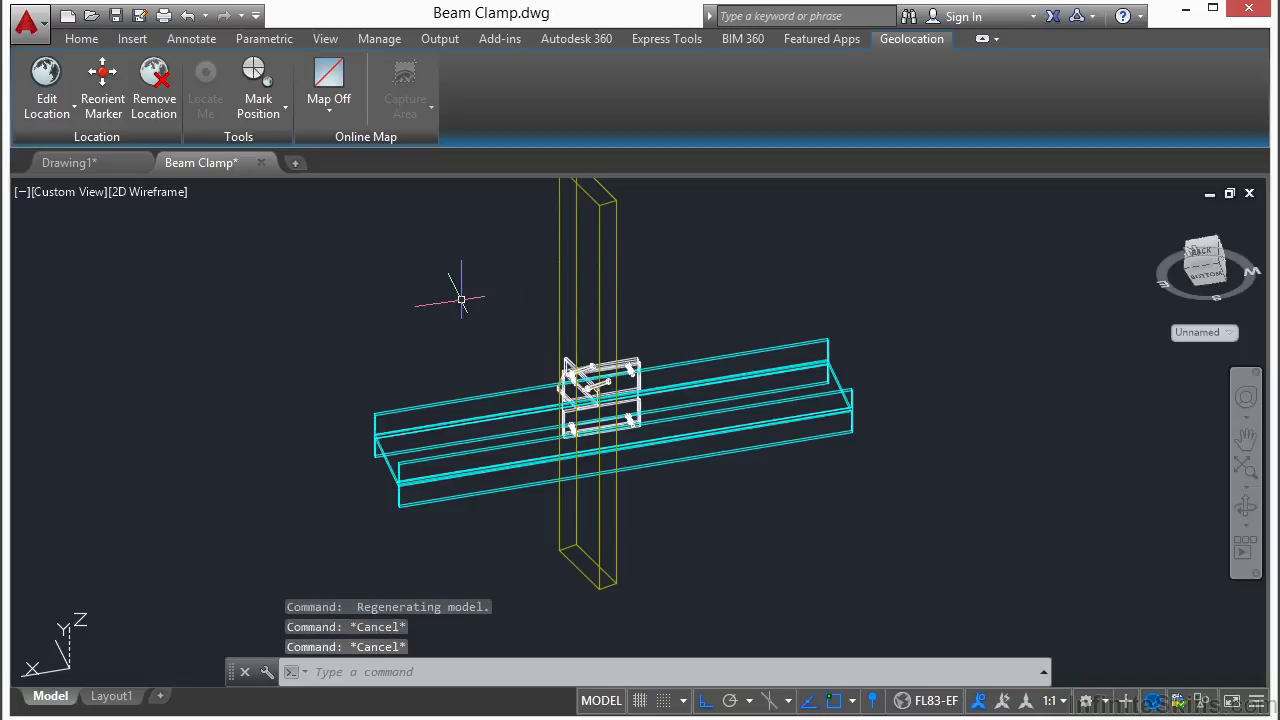
Step: Open a New Tab page and check its option for opening existing files without choosing a drawing
{"action": "left_click", "coordinate": [296, 164]}
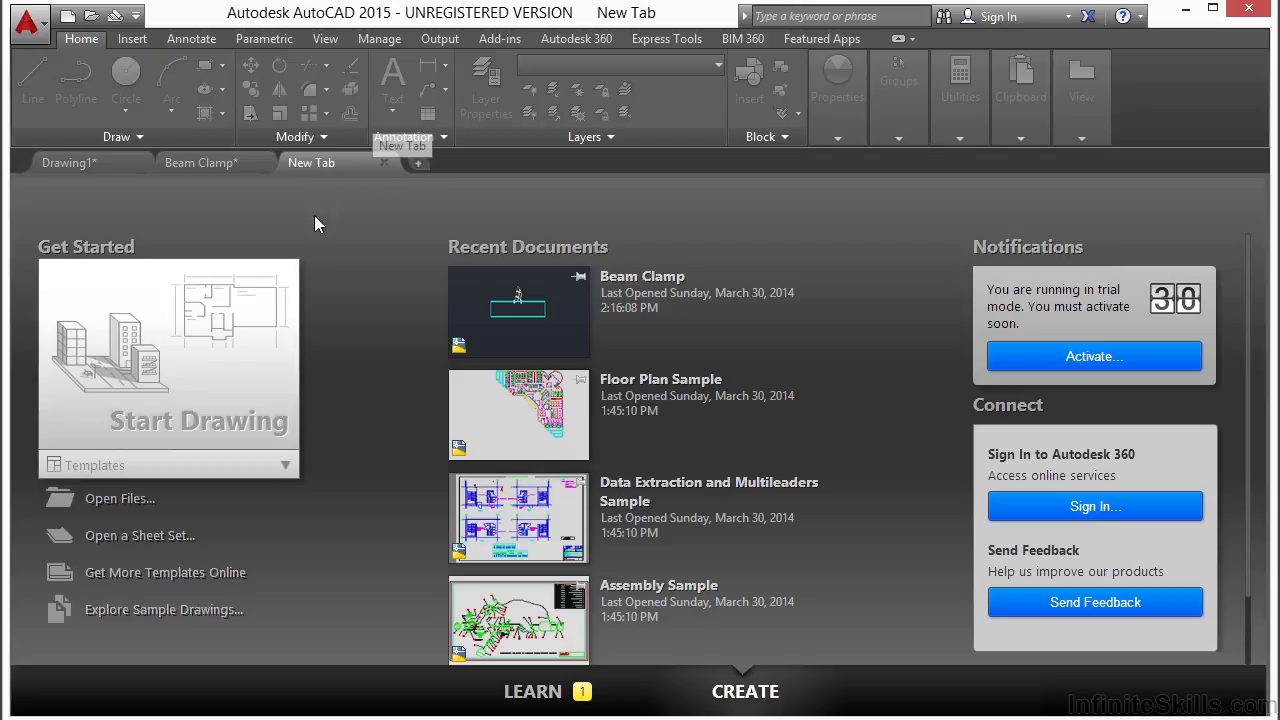
{"action": "left_click", "coordinate": [120, 499]}
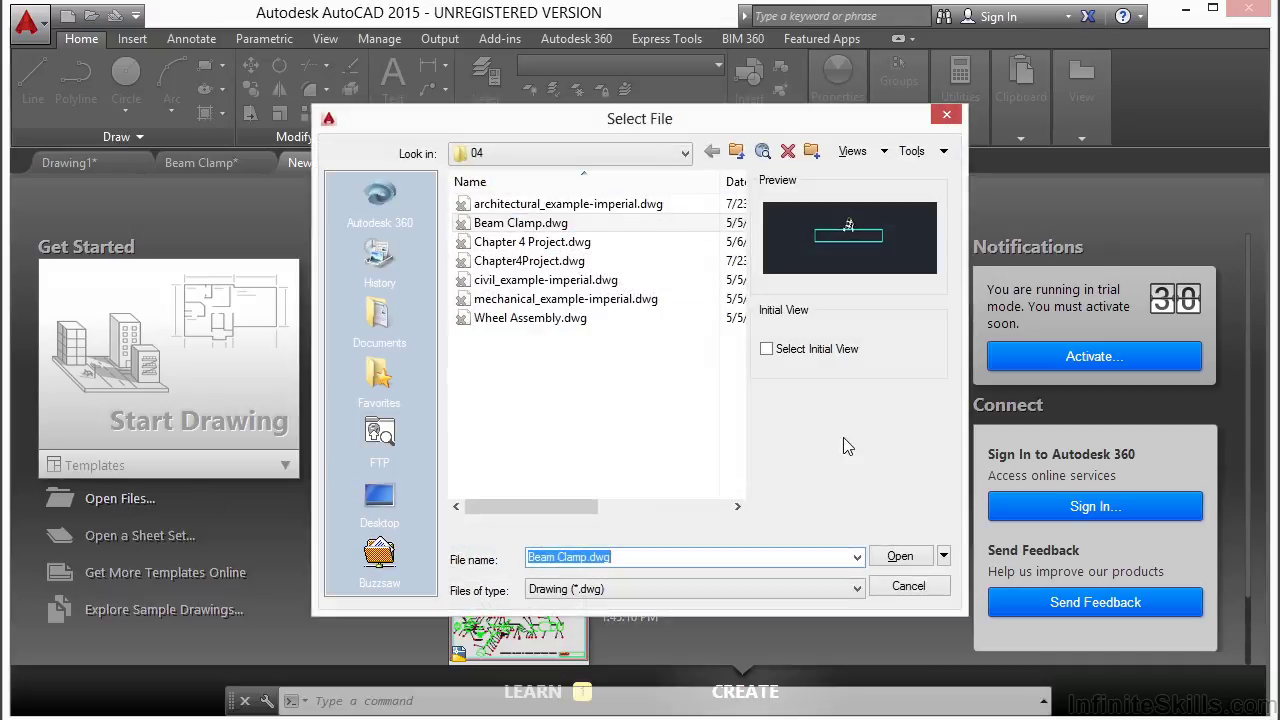
{"action": "left_click", "coordinate": [910, 587]}
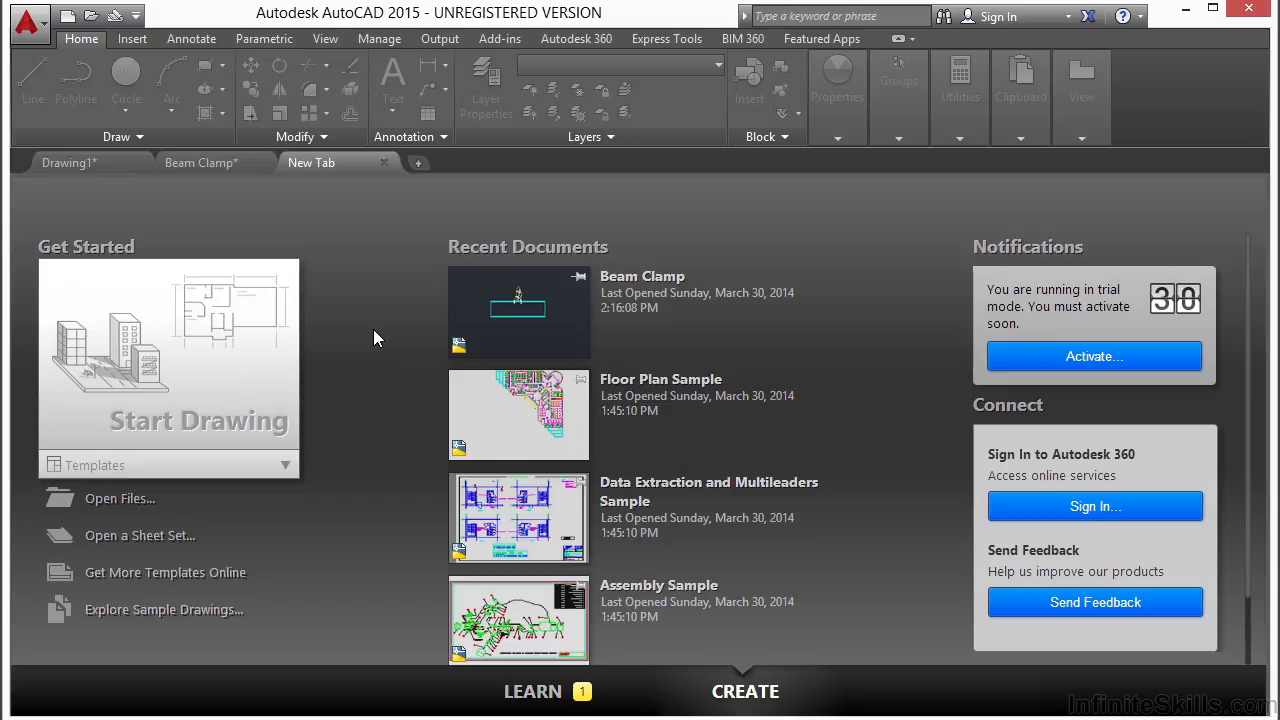
{"action": "left_click", "coordinate": [120, 161]}
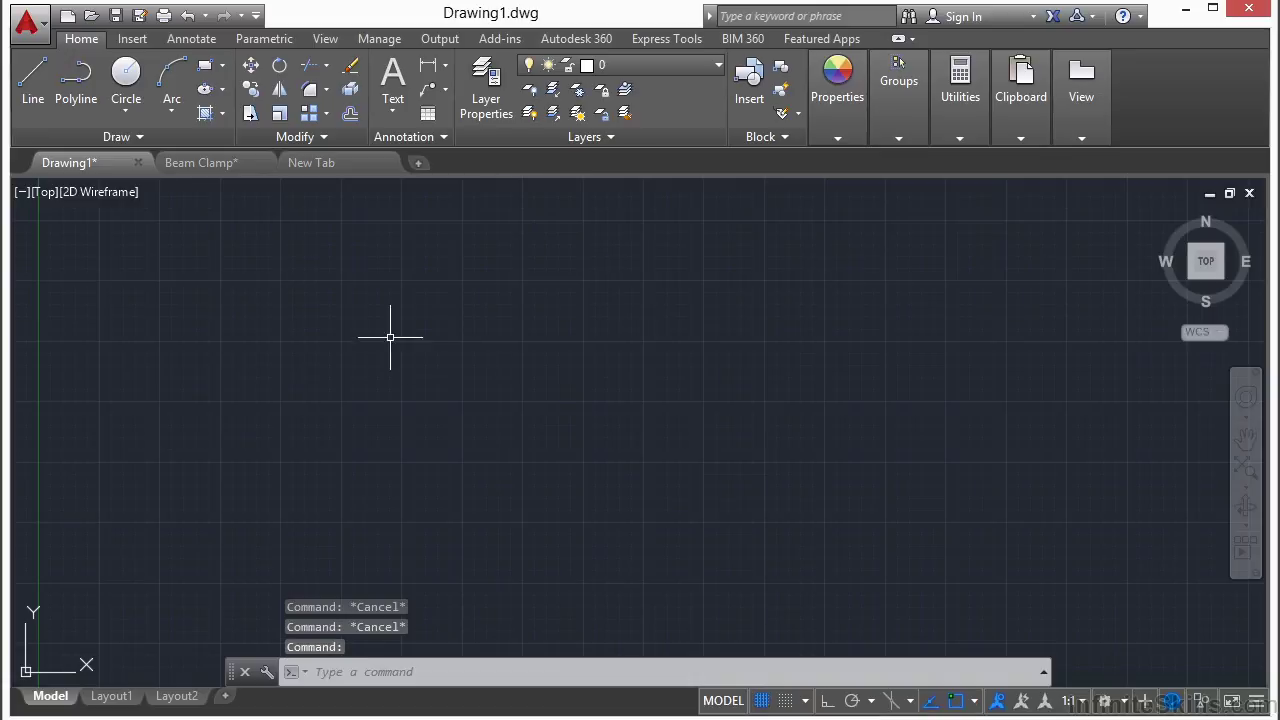
{"action": "left_click", "coordinate": [345, 163]}
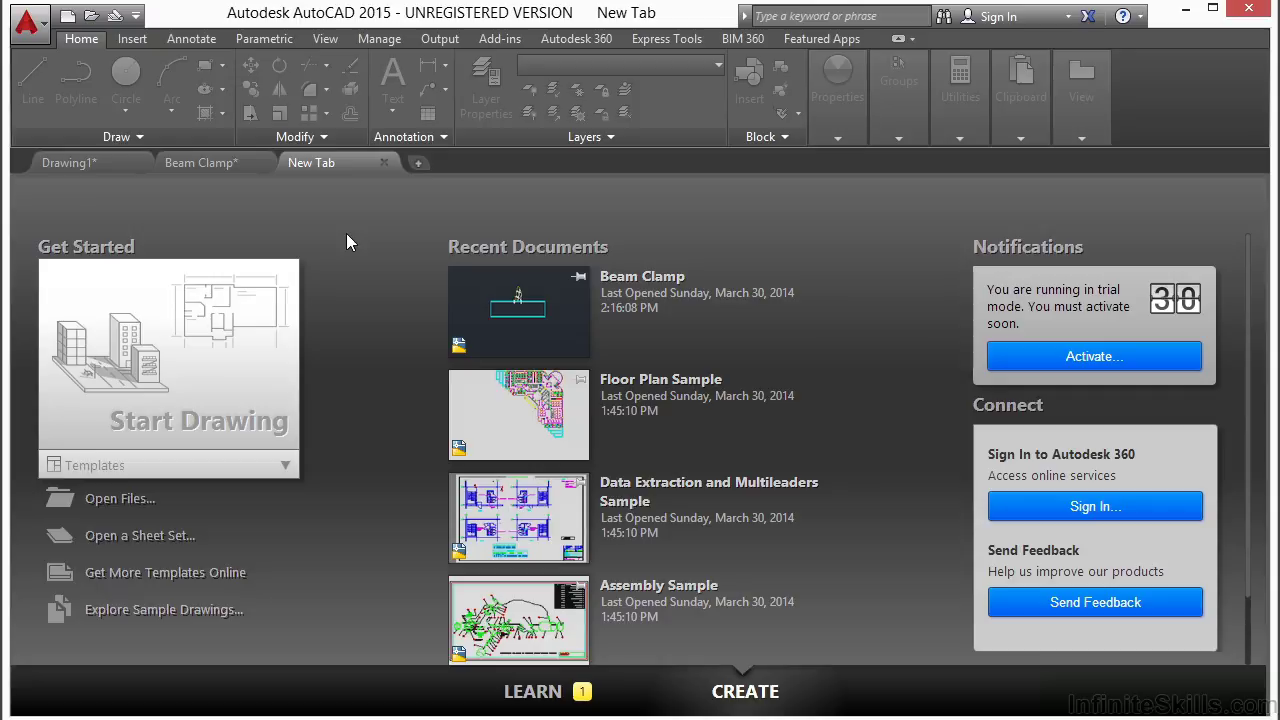
{"action": "left_click", "coordinate": [101, 163]}
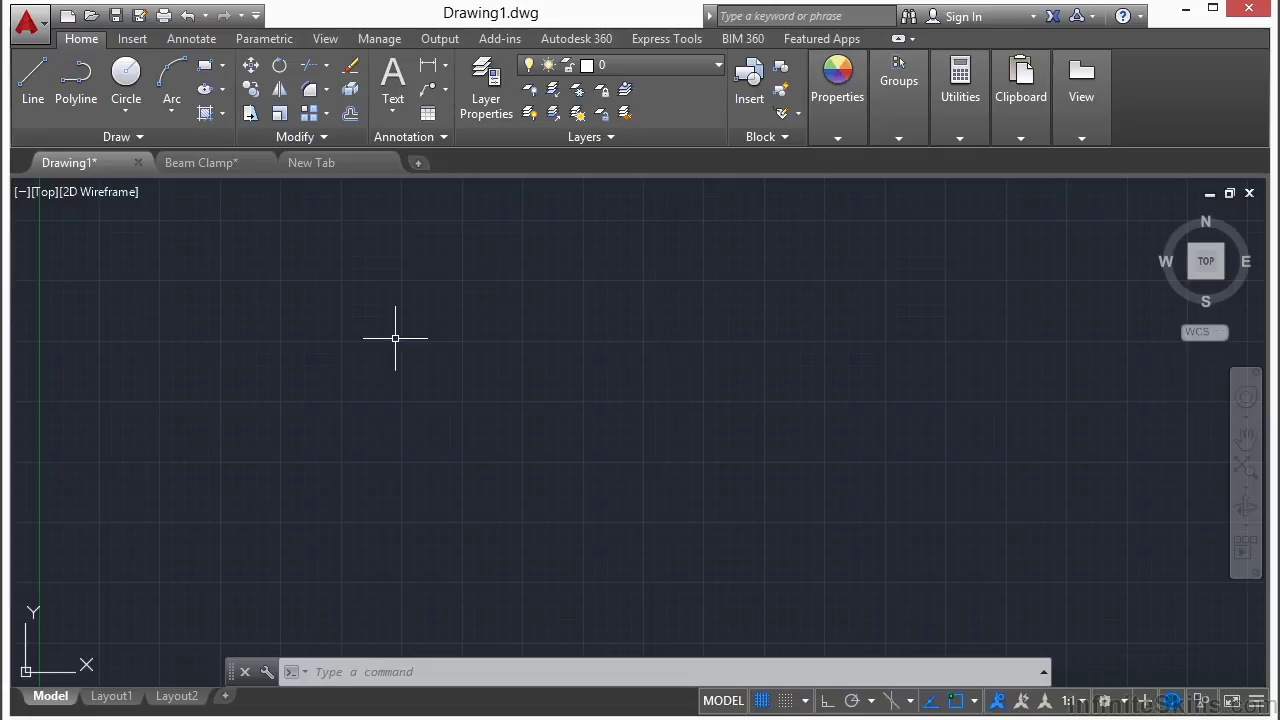
Step: Return to the New Tab page and start a new drawing from it
{"action": "left_click", "coordinate": [370, 163]}
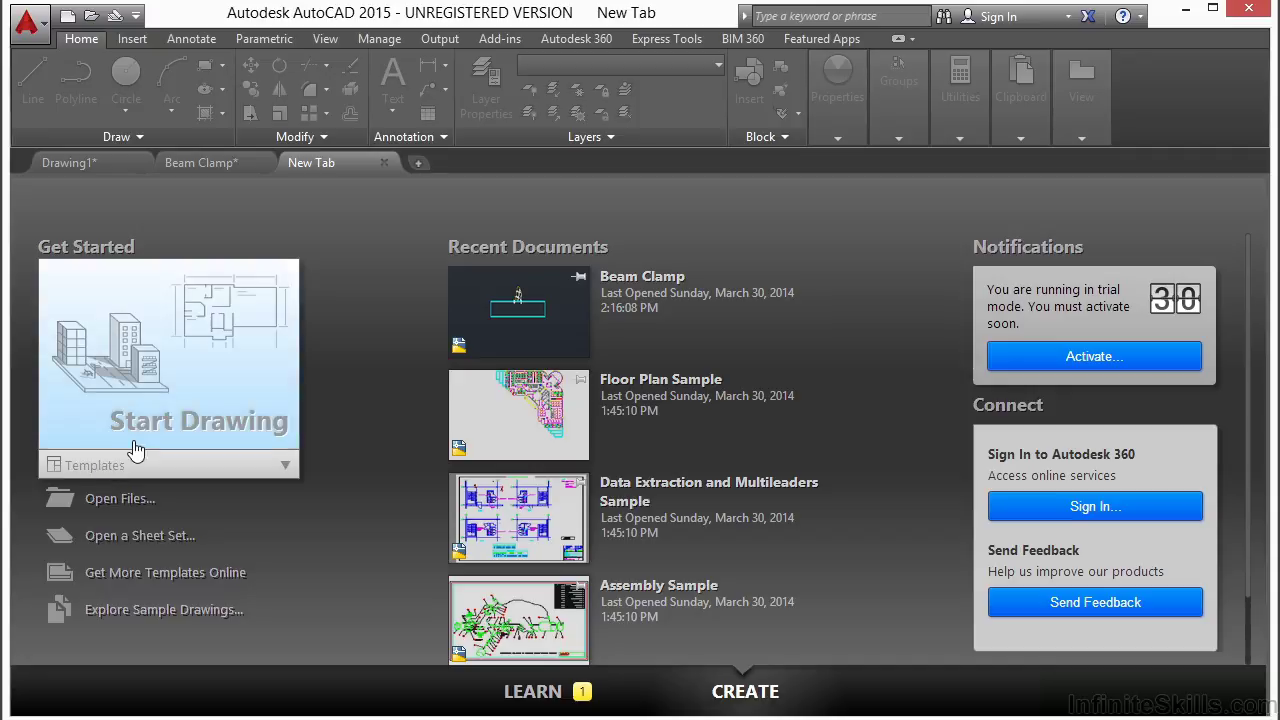
{"action": "left_click", "coordinate": [148, 373]}
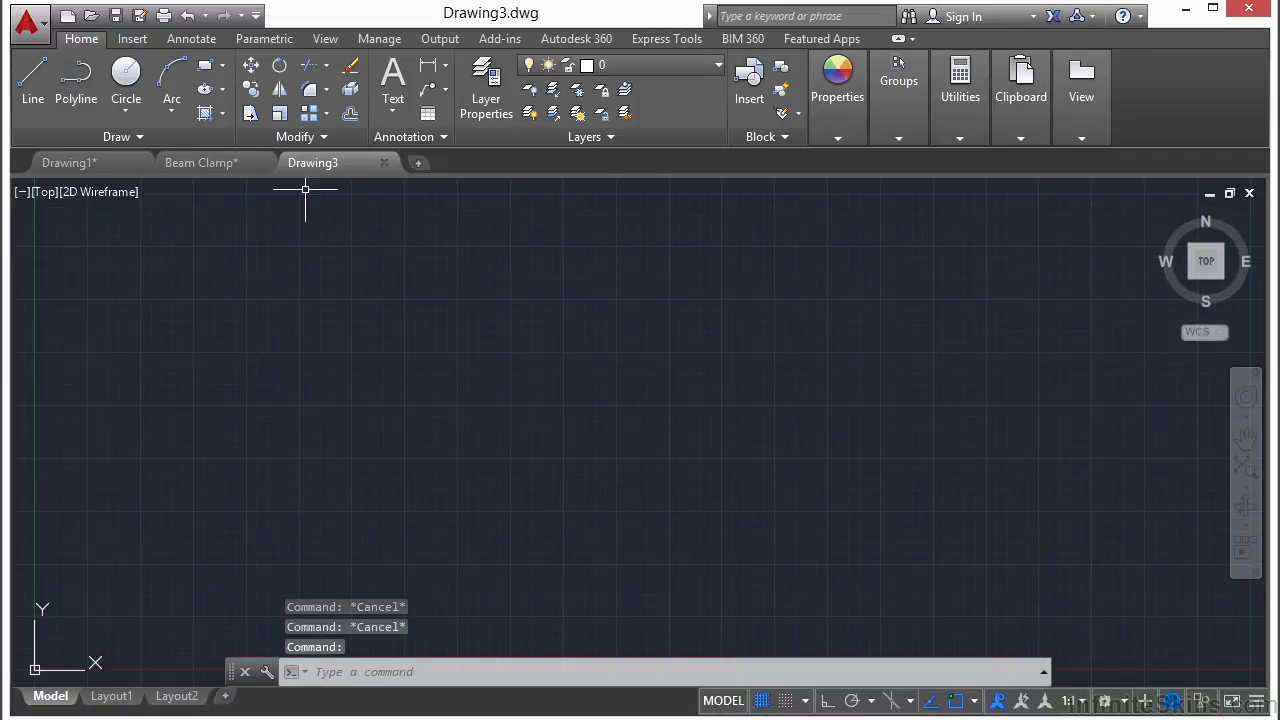
Step: Create another drawing from a fresh New Tab page, based on the acad.dwt template
{"action": "left_click", "coordinate": [418, 163]}
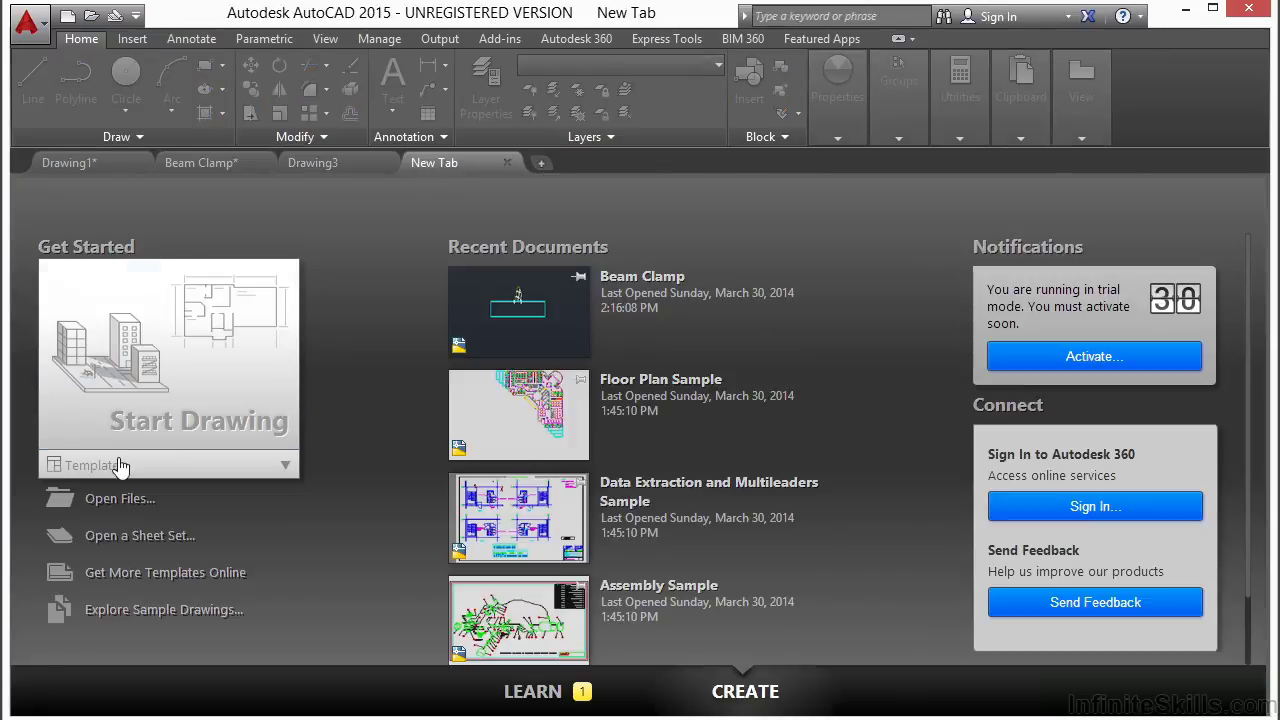
{"action": "left_click", "coordinate": [135, 474]}
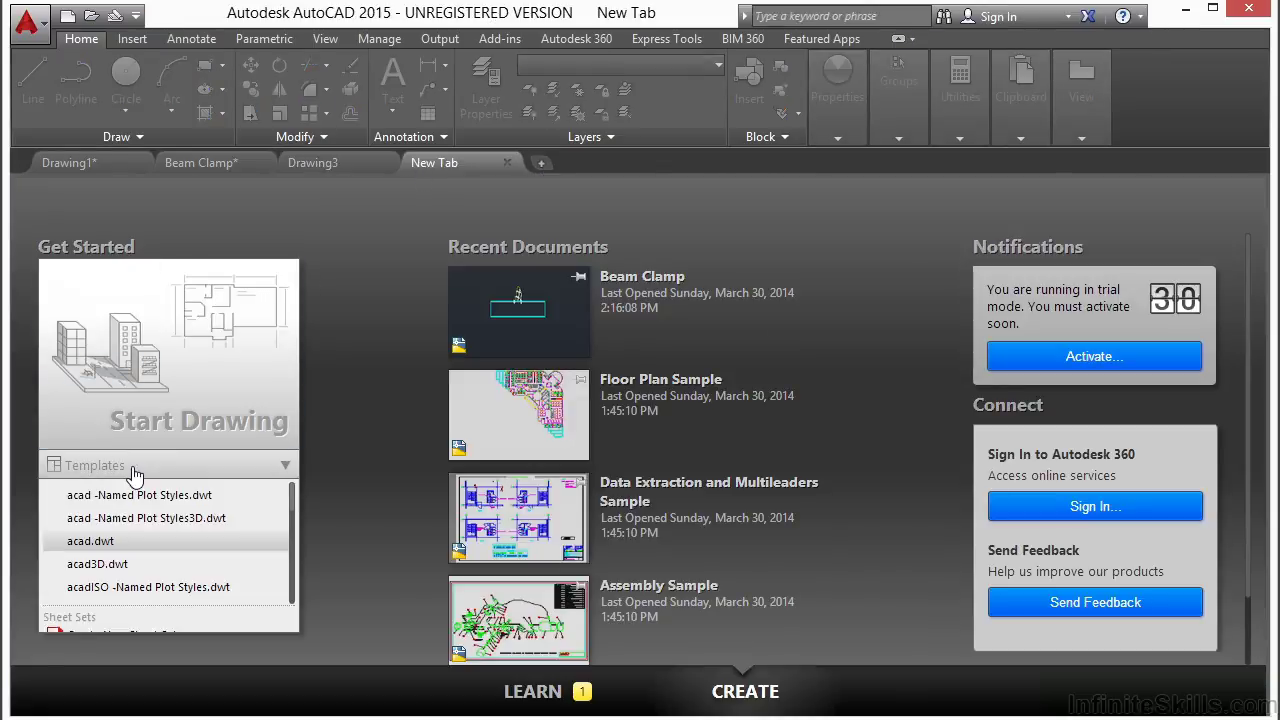
{"action": "left_click", "coordinate": [116, 546]}
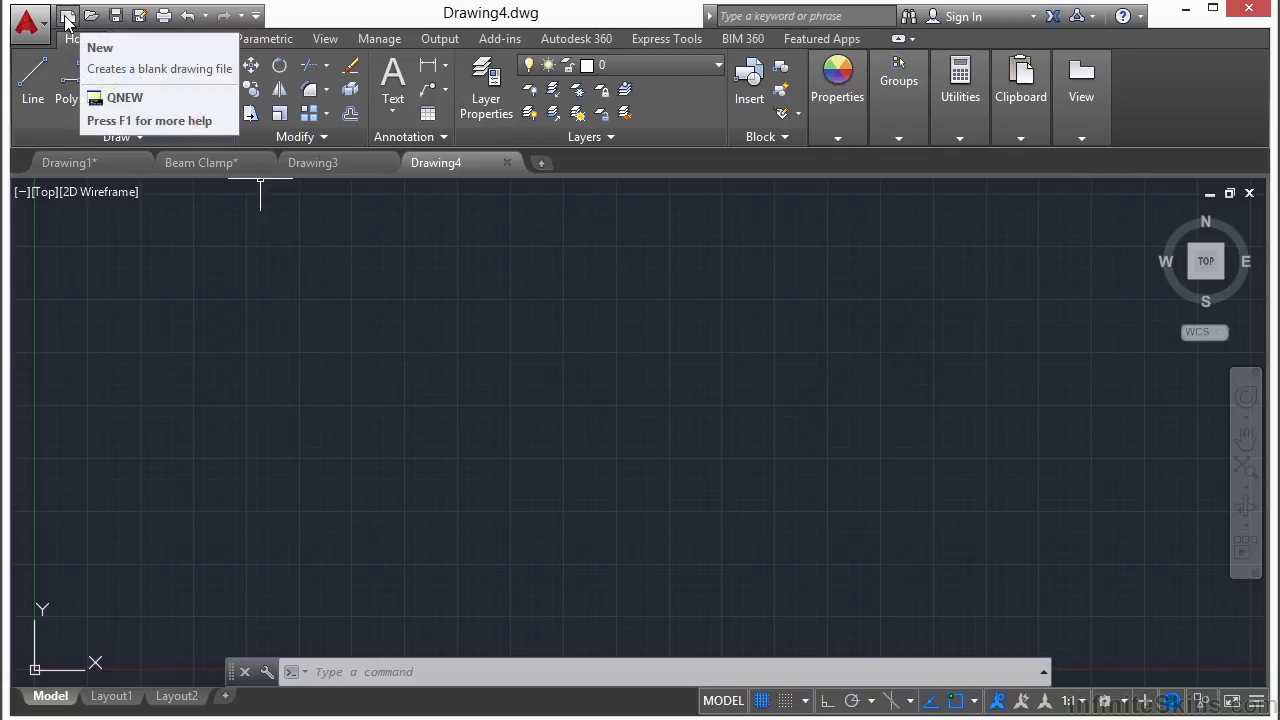
{"action": "left_click", "coordinate": [33, 24]}
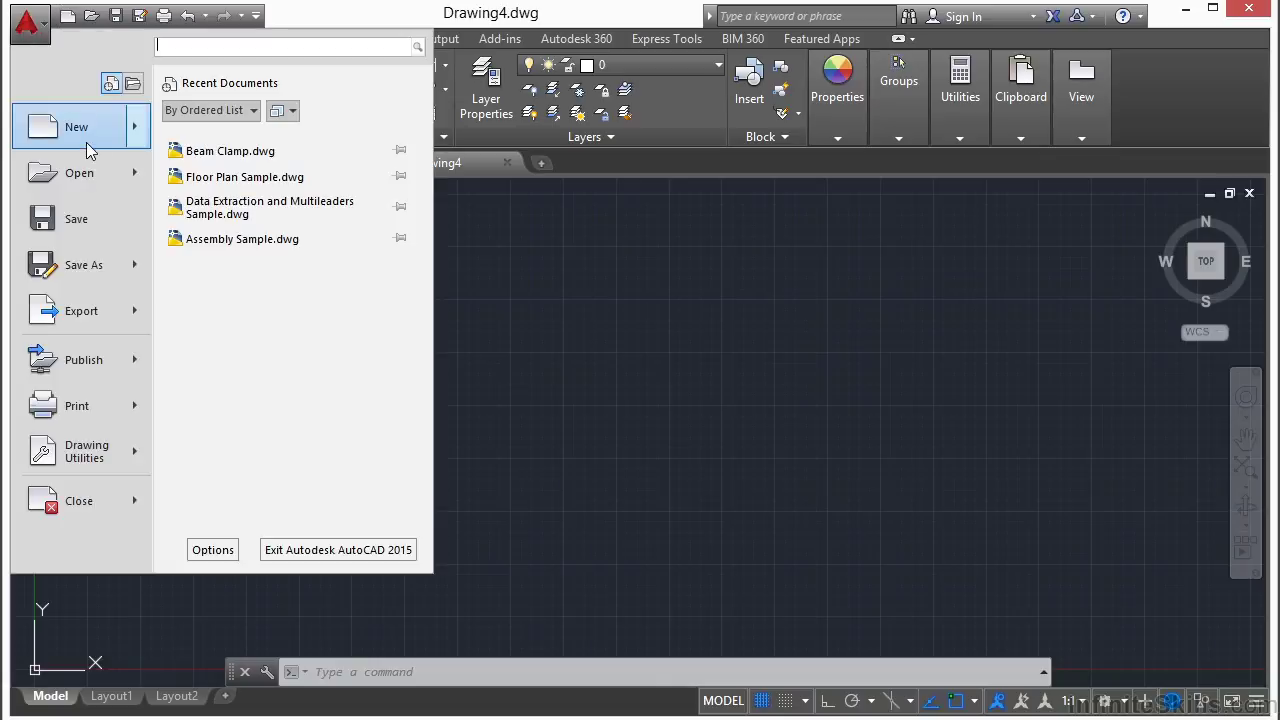
{"action": "mouse_move", "coordinate": [86, 134]}
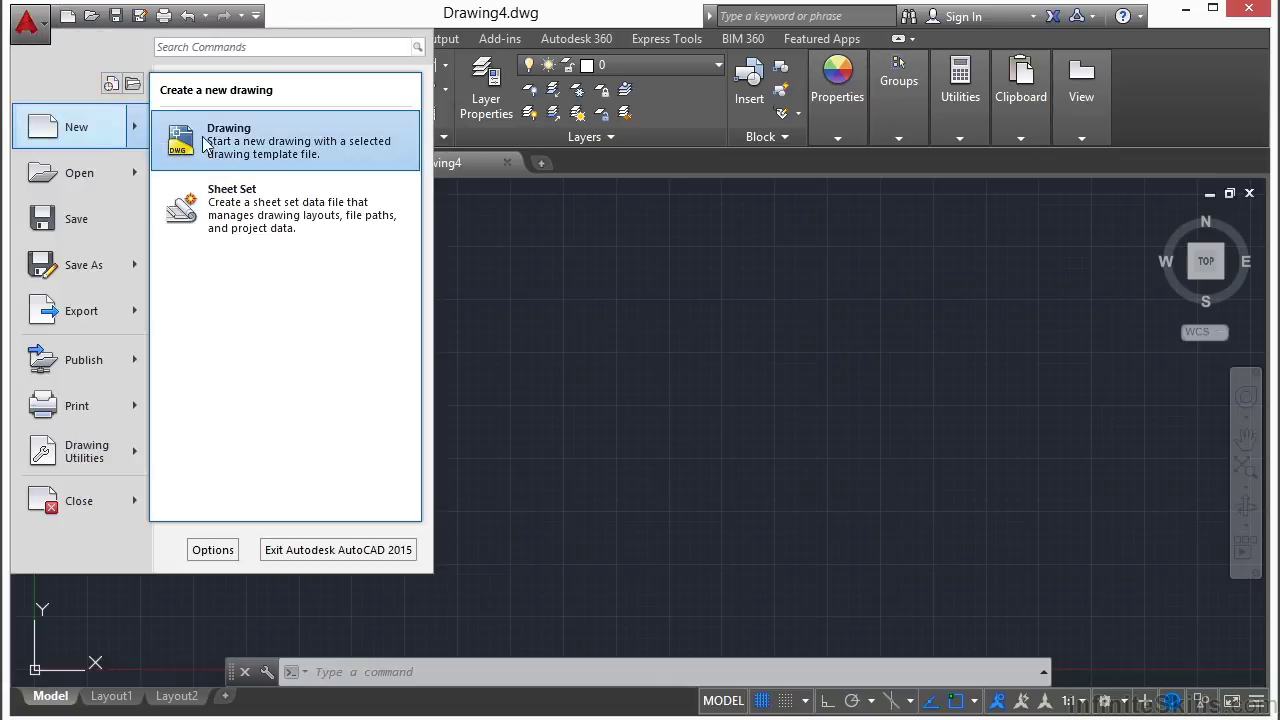
{"action": "left_click", "coordinate": [505, 320]}
{"action": "left_click", "coordinate": [541, 162]}
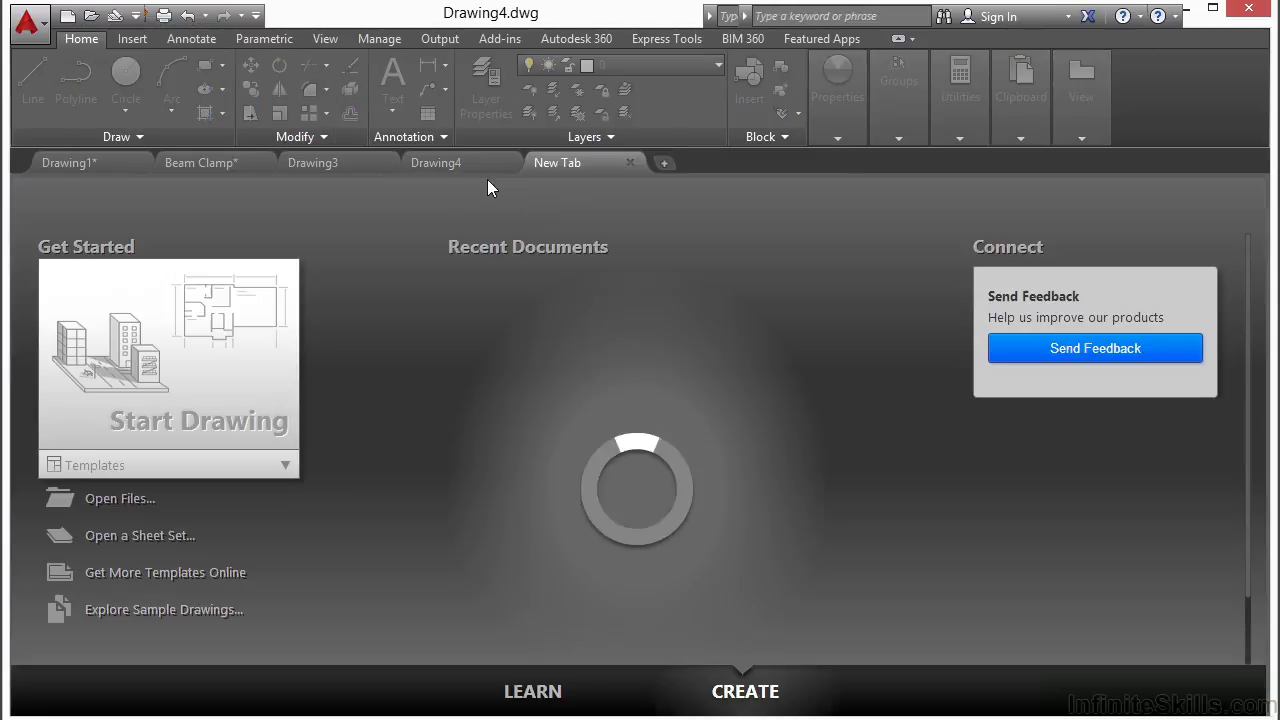
{"action": "left_click", "coordinate": [438, 163]}
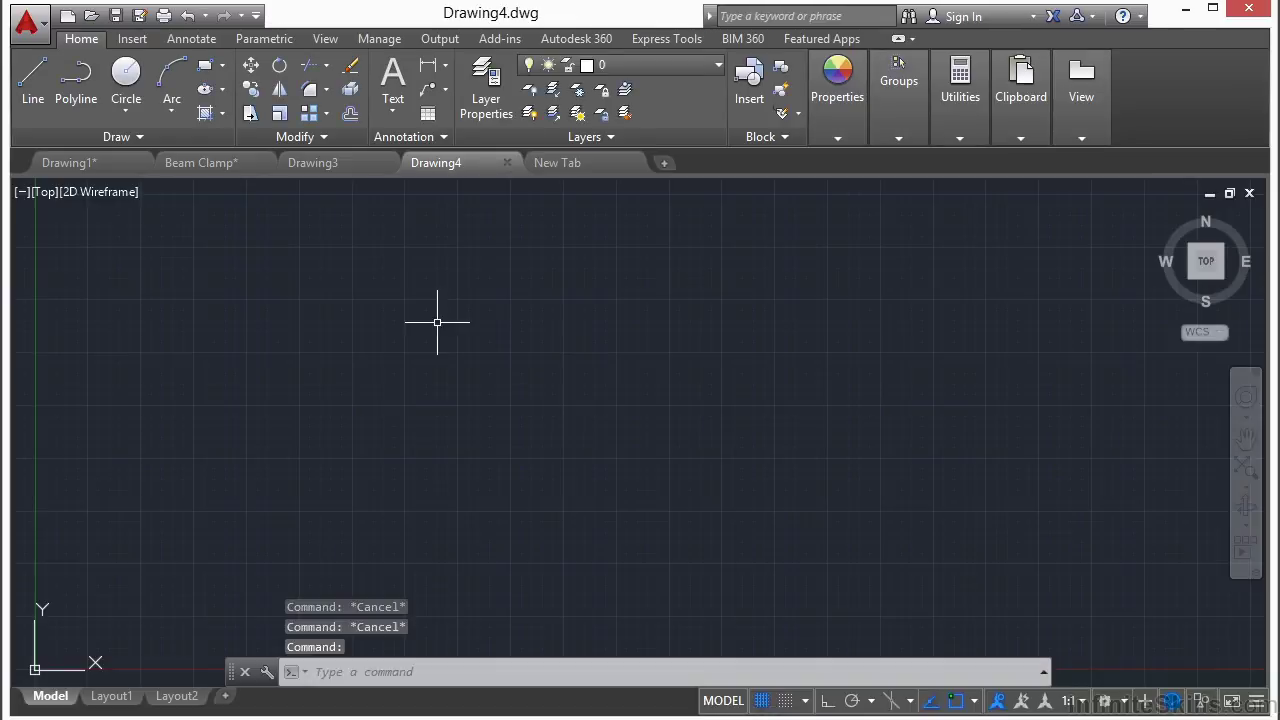
Step: Create a new drawing with the NEW command, choosing acad.dwt as the template
{"action": "type", "text": "new"}
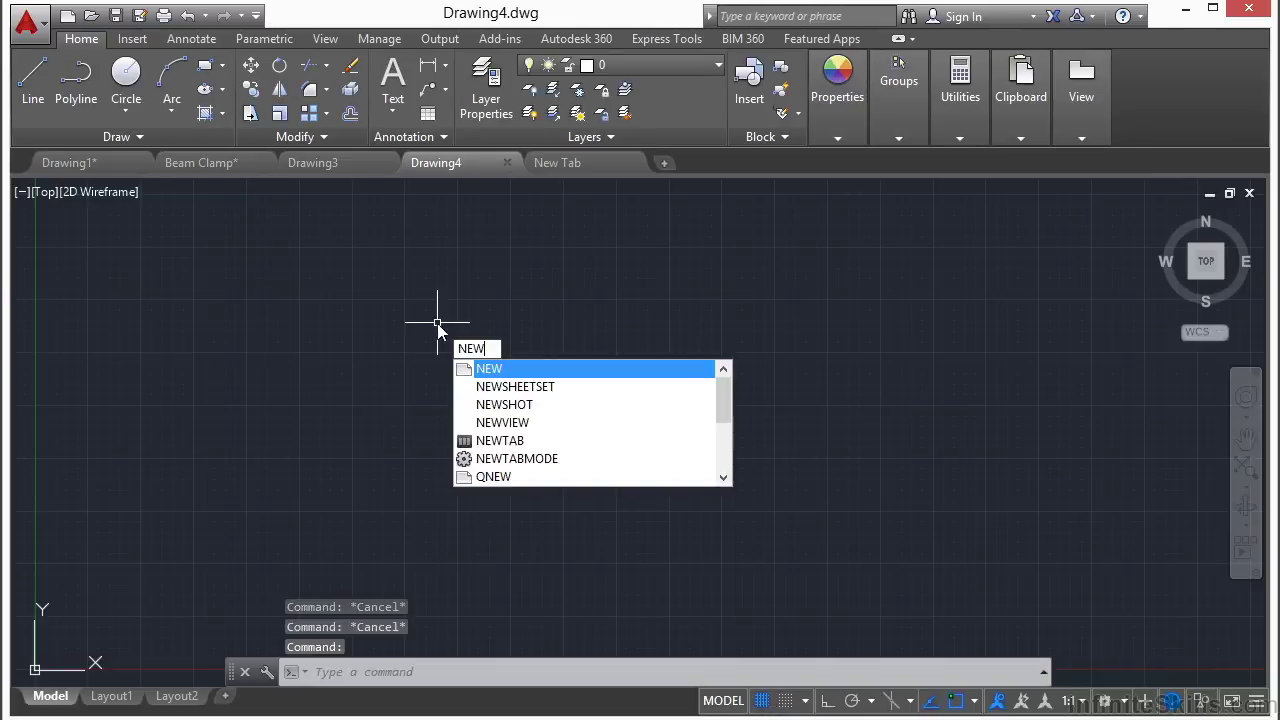
{"action": "key", "text": "Return"}
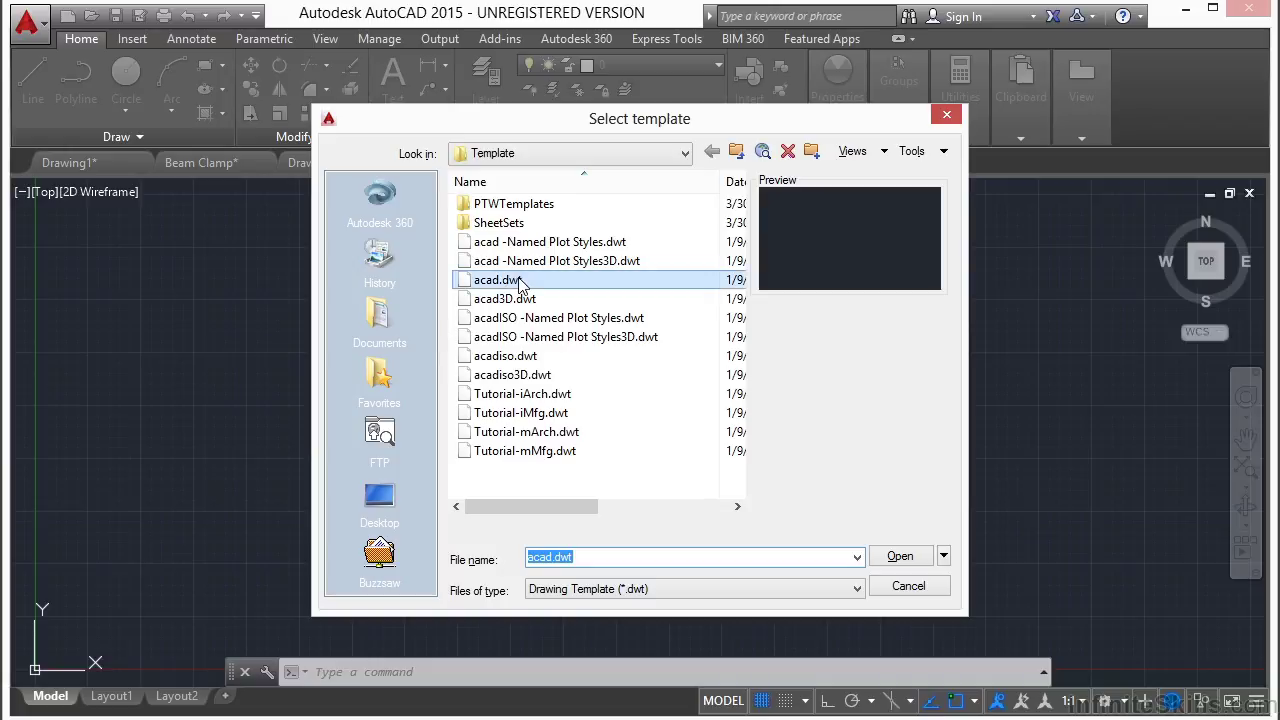
{"action": "left_click", "coordinate": [519, 284]}
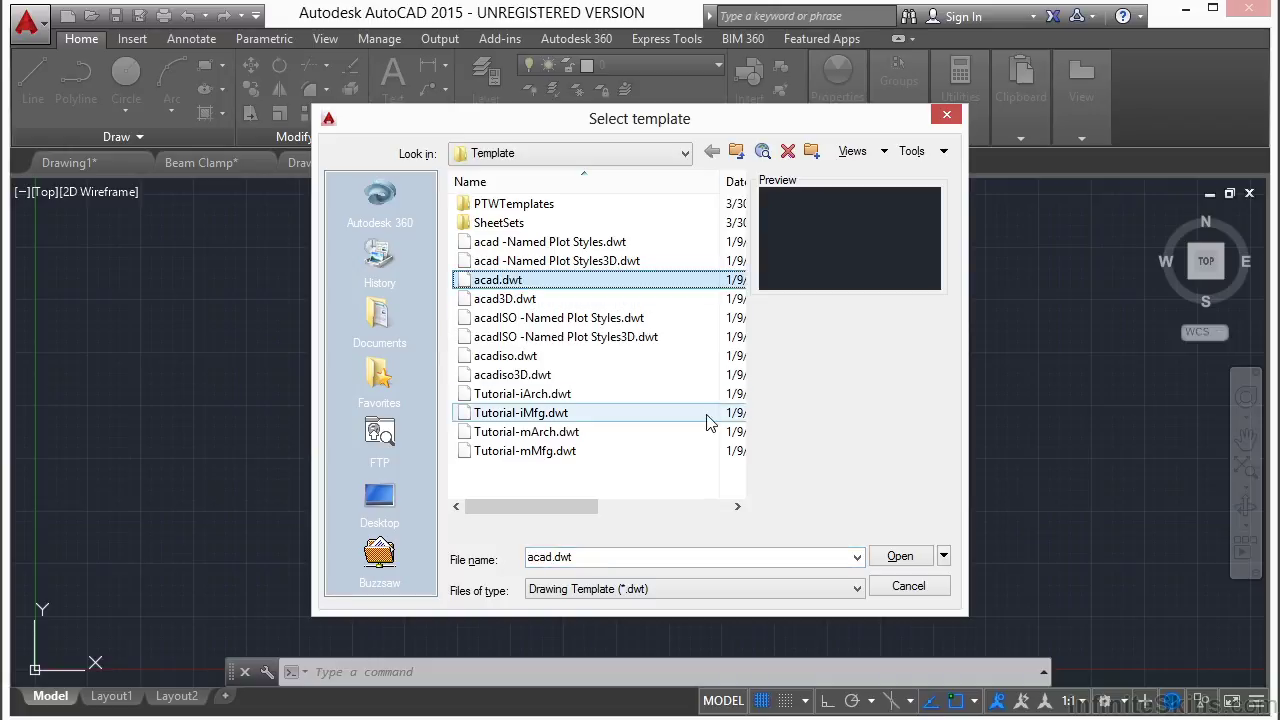
{"action": "left_click", "coordinate": [901, 557]}
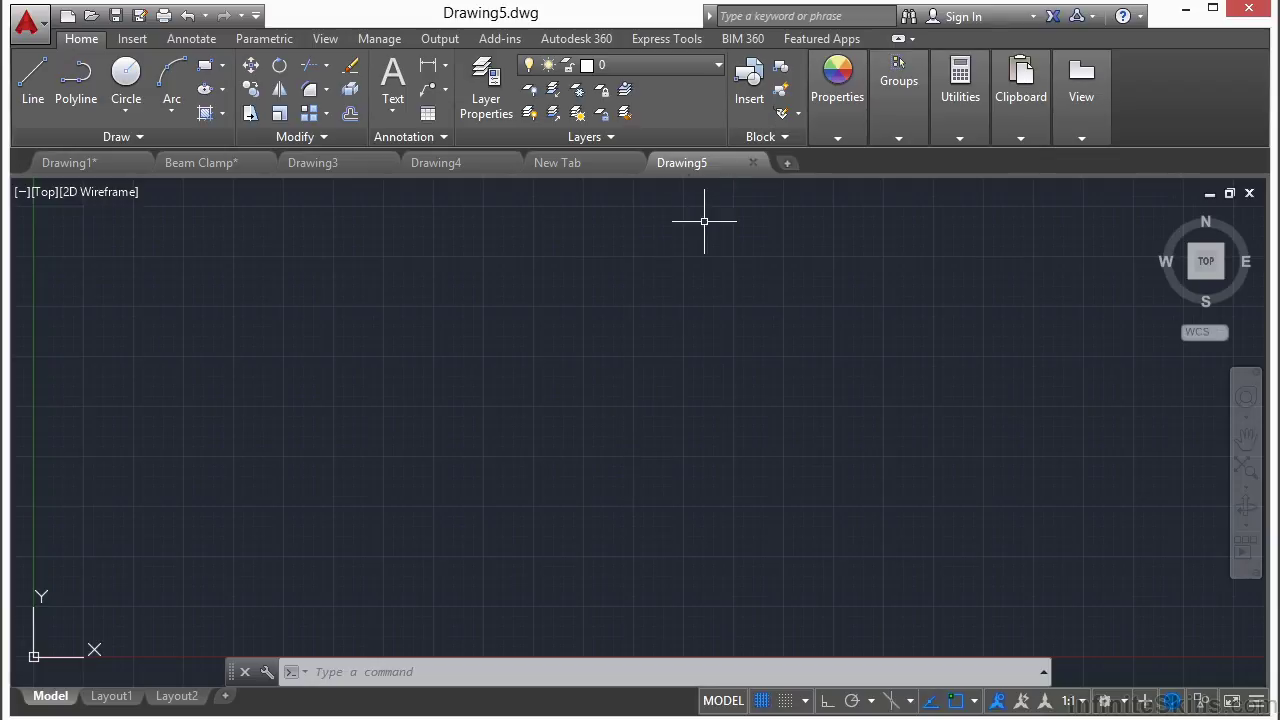
{"action": "type", "text": "save"}
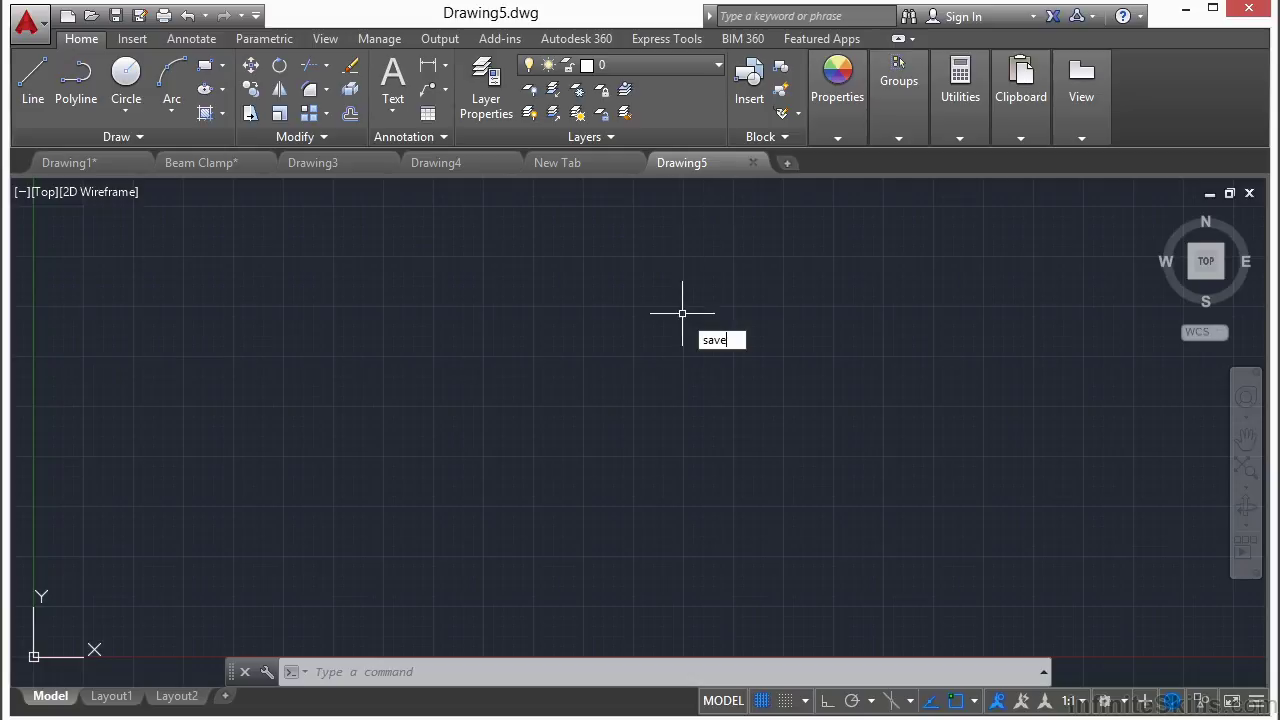
{"action": "key", "text": "Return"}
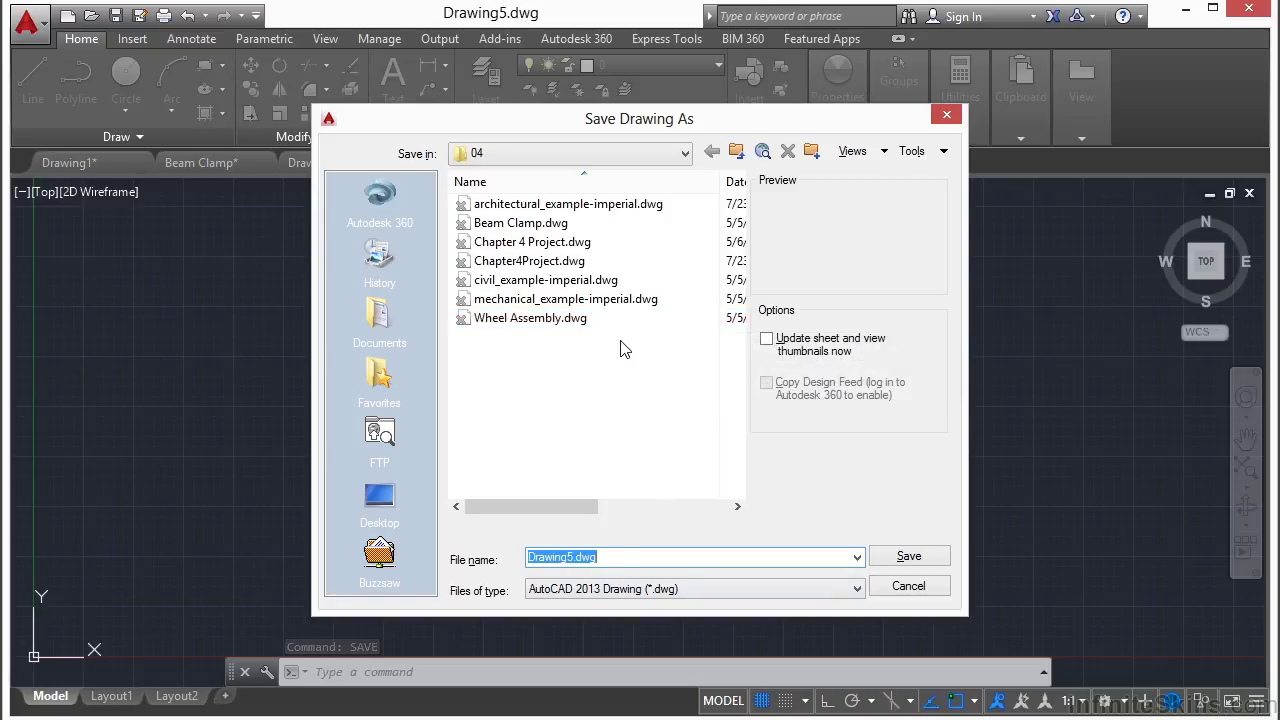
{"action": "left_click", "coordinate": [923, 591]}
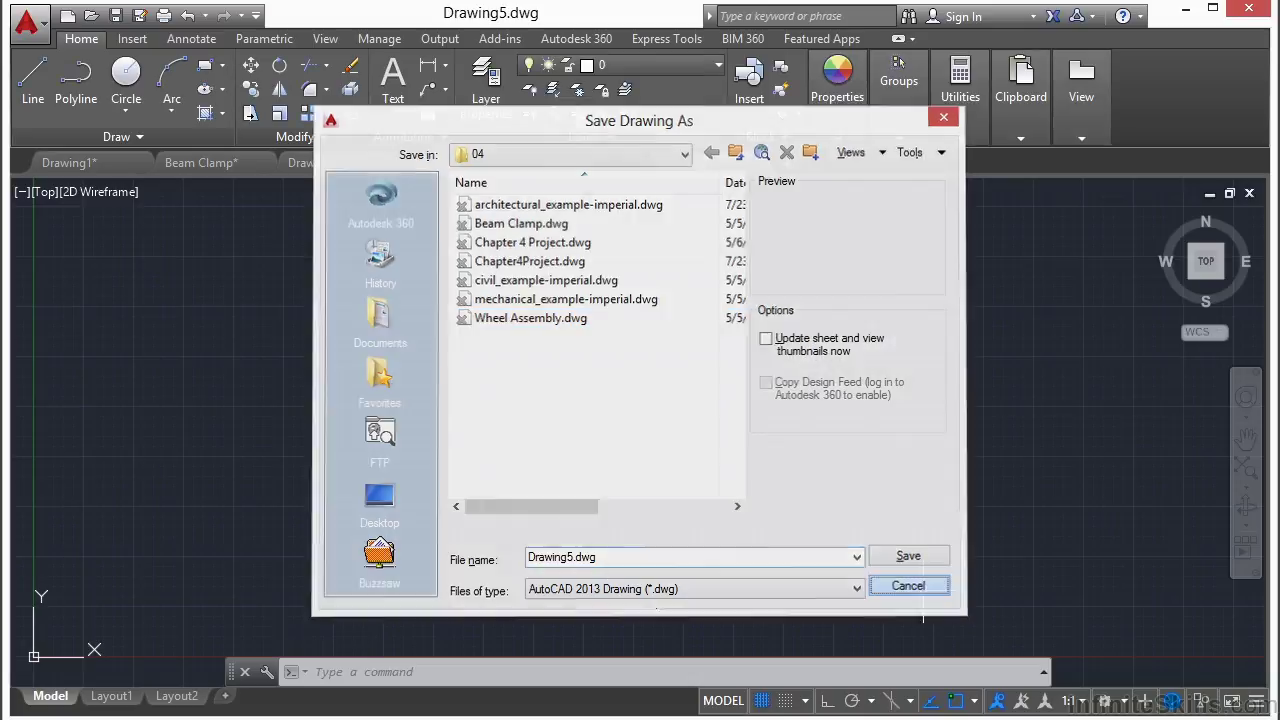
Step: Switch to the open Beam Clamp drawing
{"action": "left_click", "coordinate": [188, 164]}
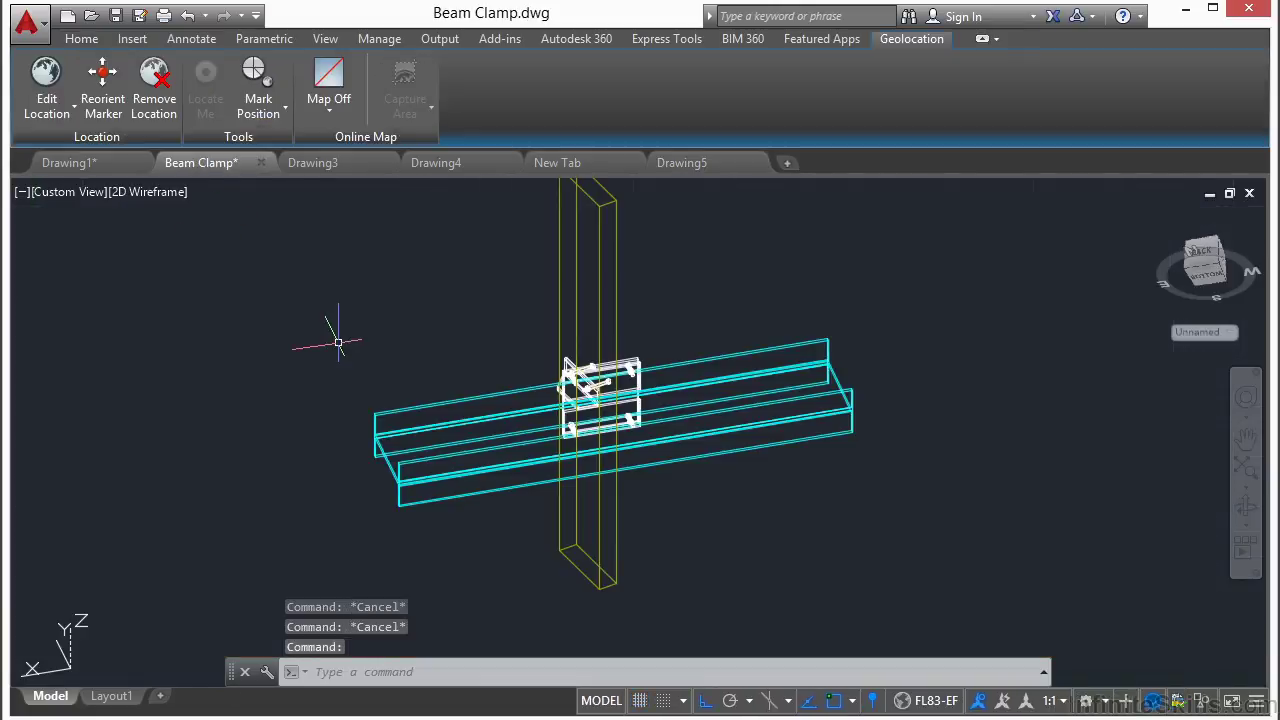
{"action": "type", "text": "SAVE"}
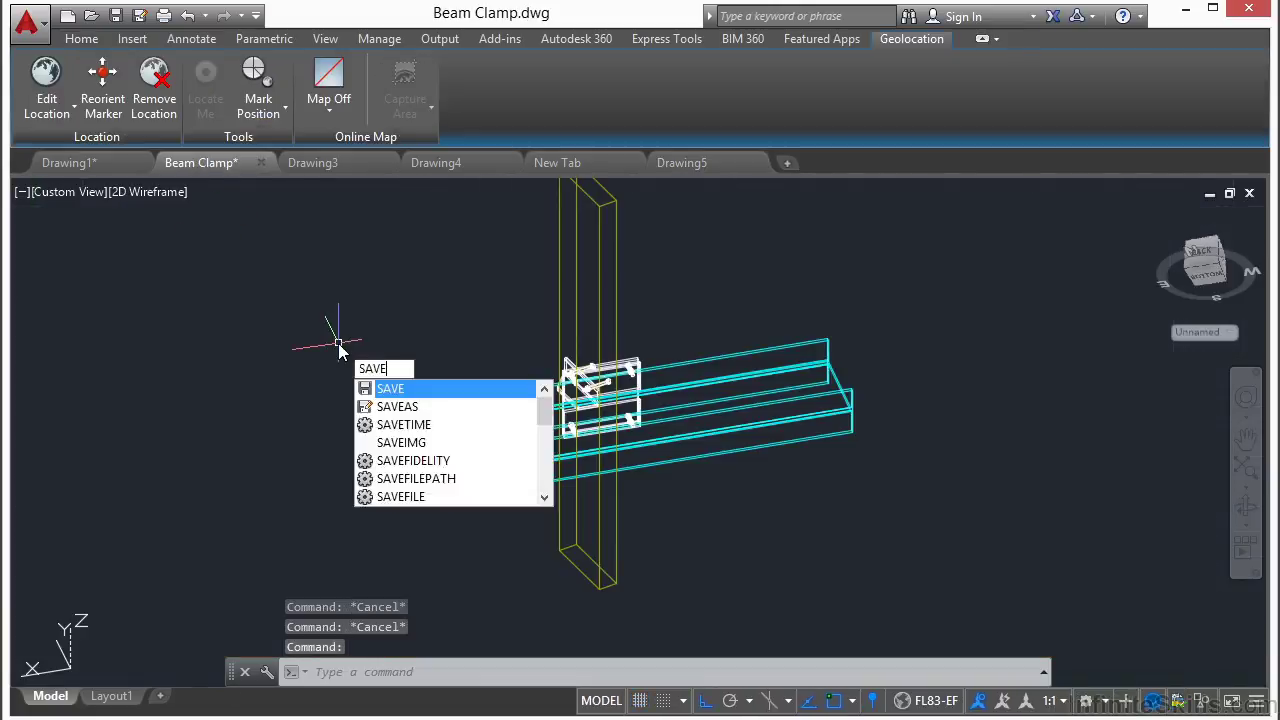
{"action": "key", "text": "Return"}
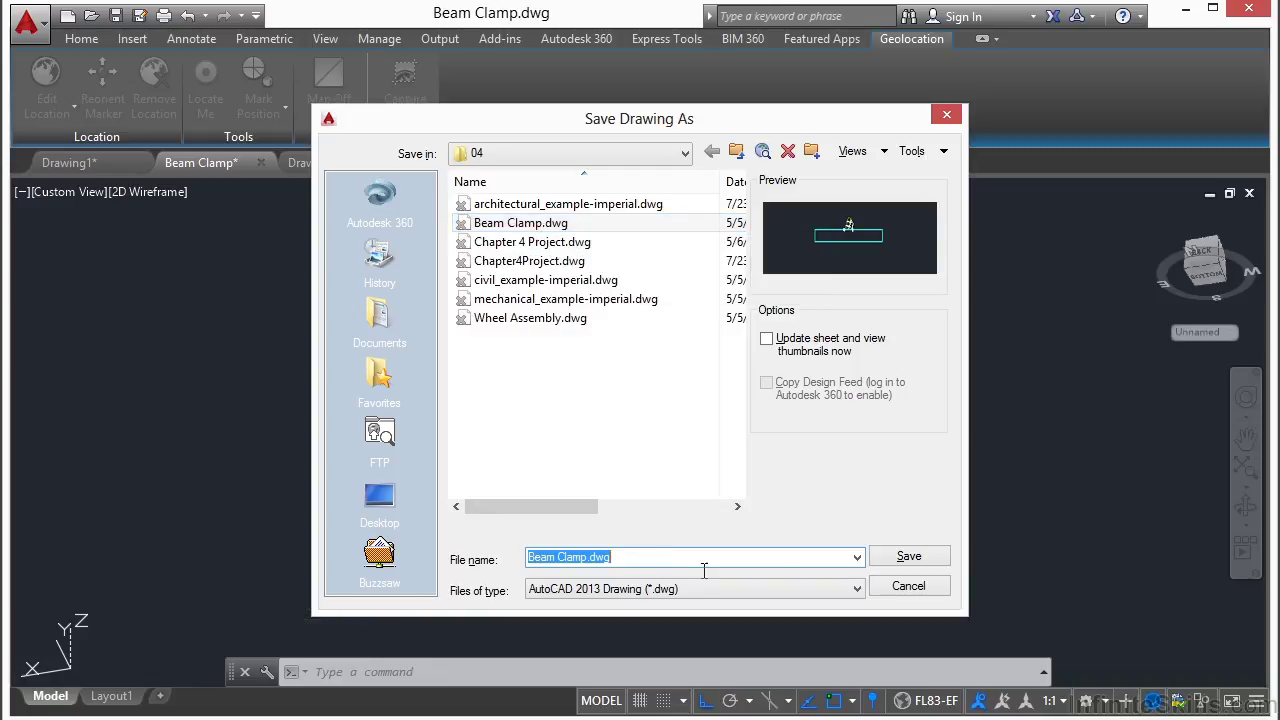
{"action": "left_click", "coordinate": [911, 591]}
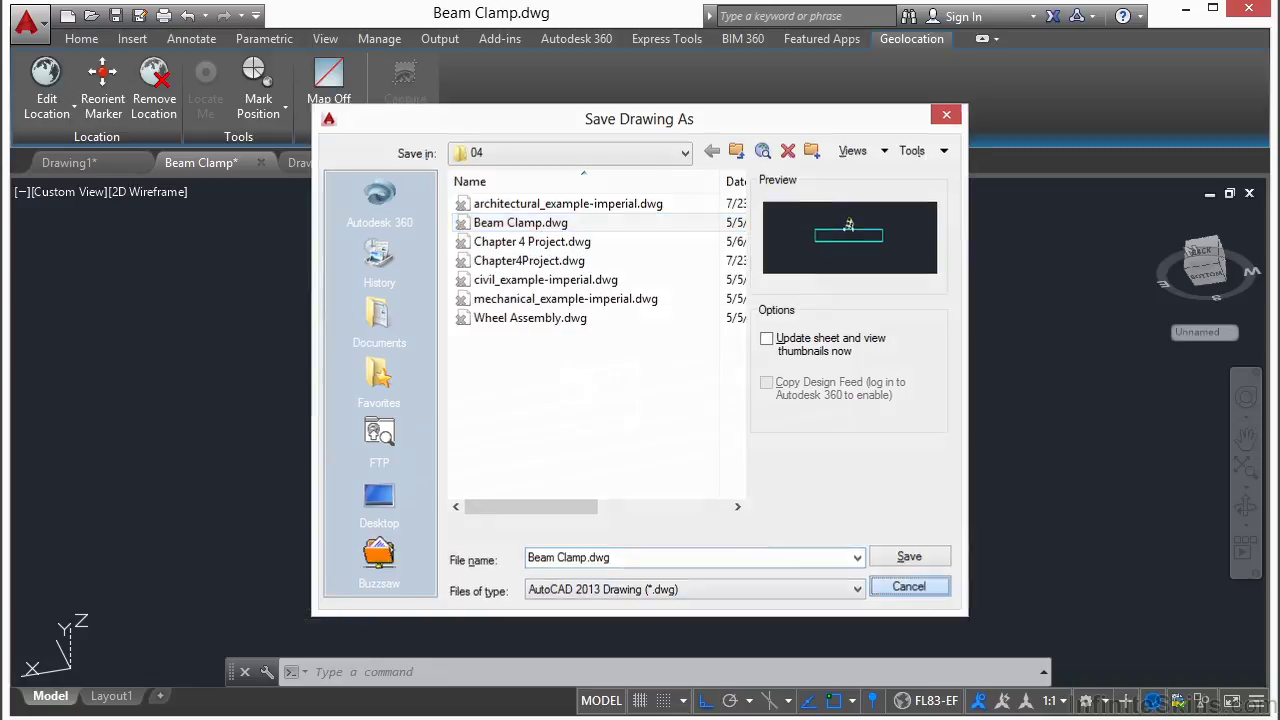
Step: Save the Beam Clamp drawing directly to its existing file
{"action": "left_click", "coordinate": [118, 17]}
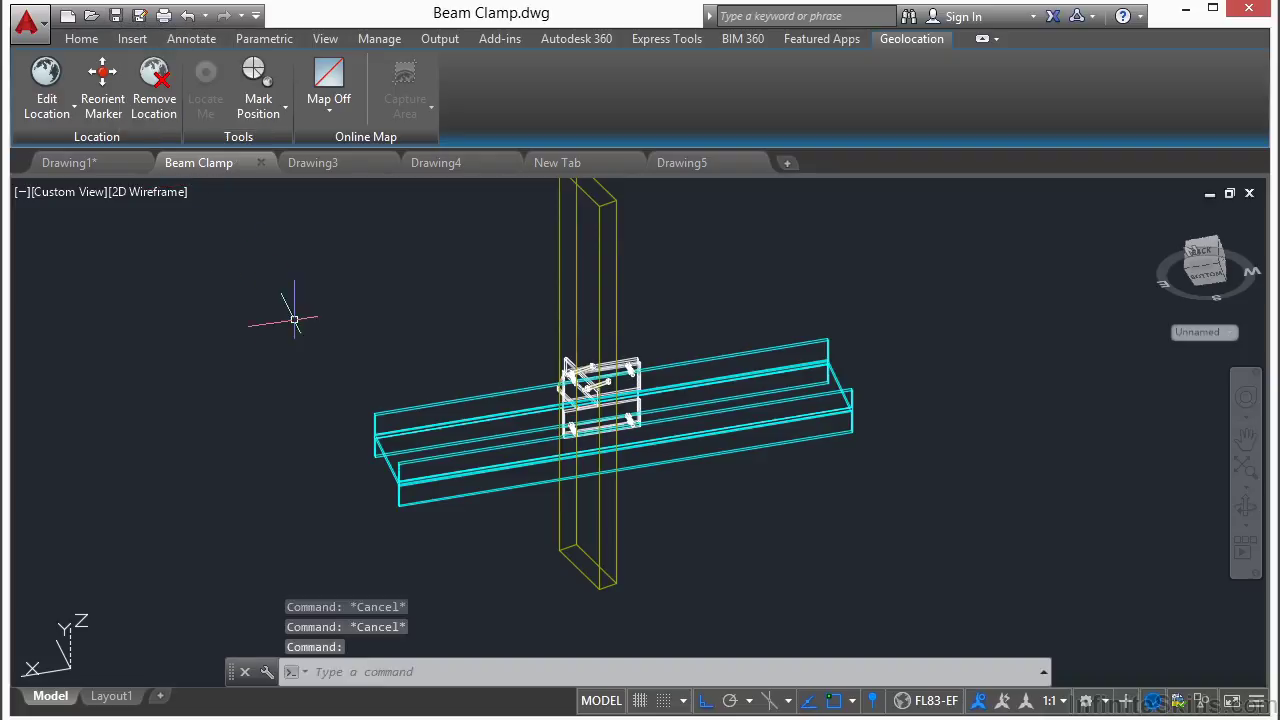